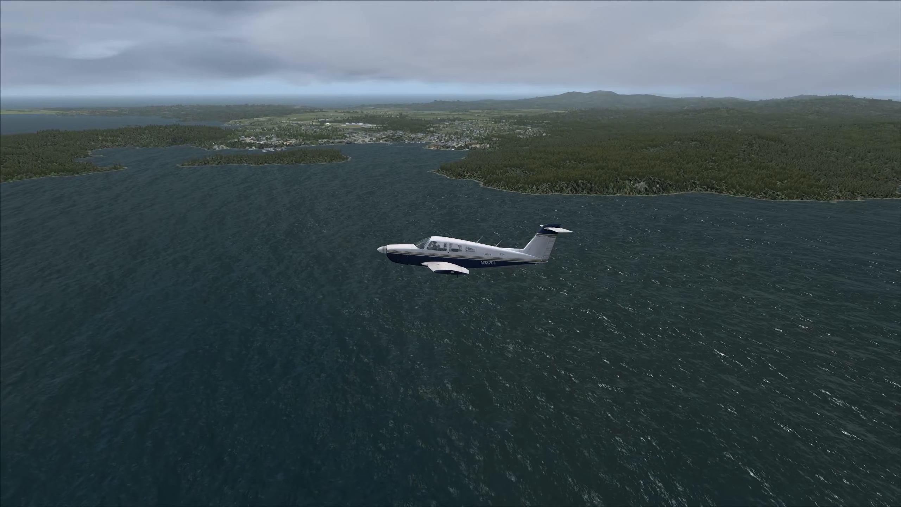
# Switch Flight Simulator X from full screen to a window and open its display settings
pyautogui.press('alt')
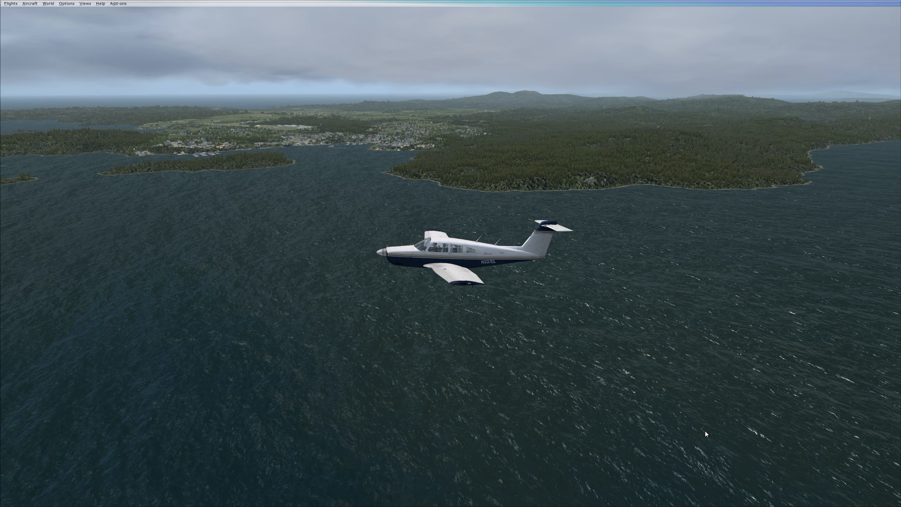
pyautogui.hotkey('alt', 'Return')
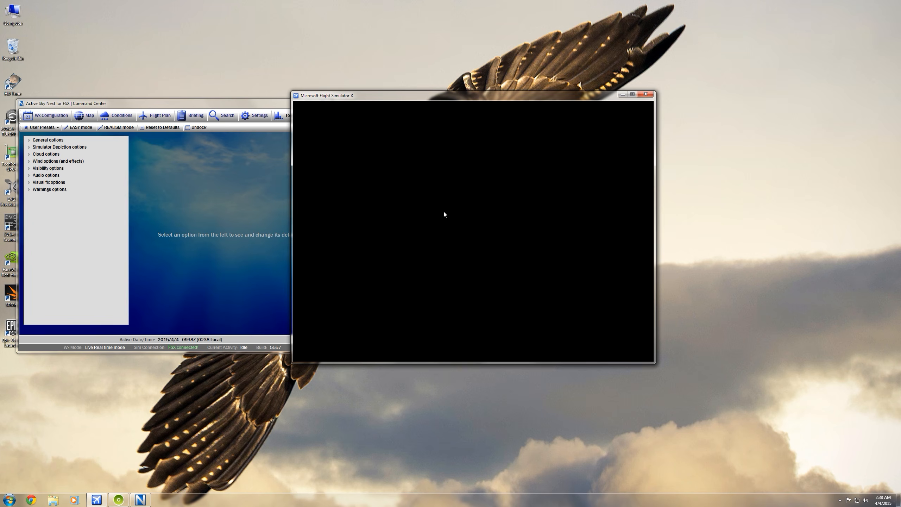
pyautogui.click(365, 105)
pyautogui.moveTo(380, 169)
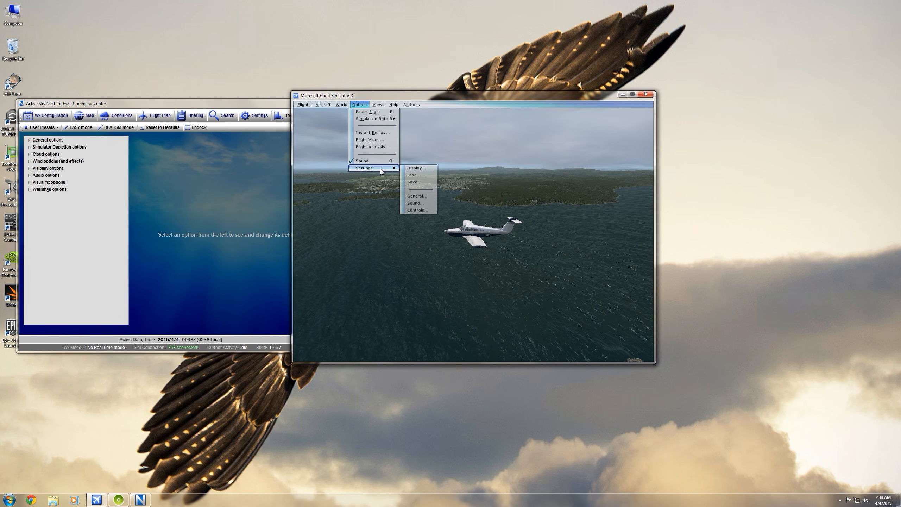
pyautogui.click(416, 168)
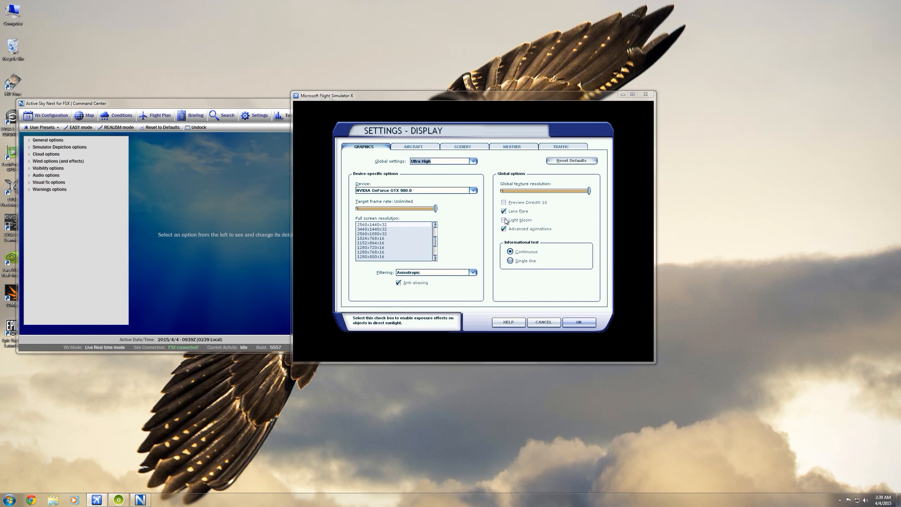
# Review the aircraft, scenery, weather and traffic display settings and accept them
pyautogui.click(417, 146)
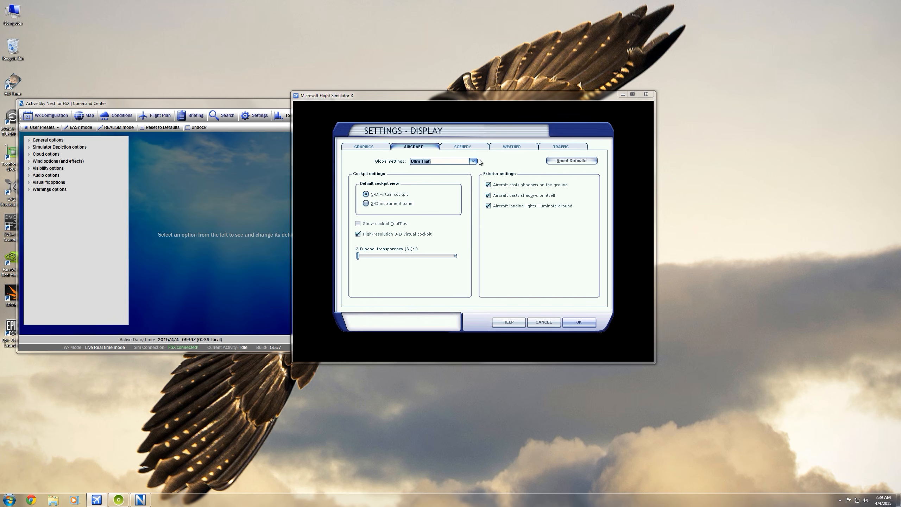
pyautogui.click(463, 147)
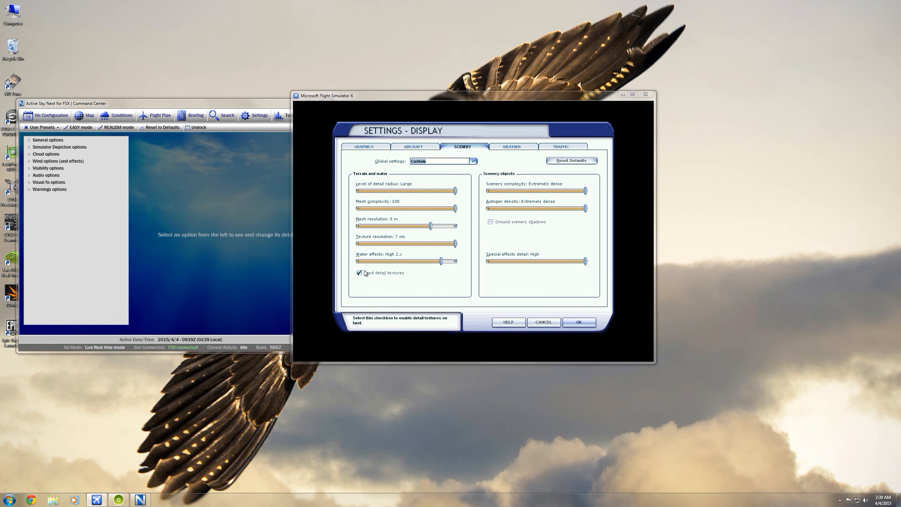
pyautogui.click(512, 150)
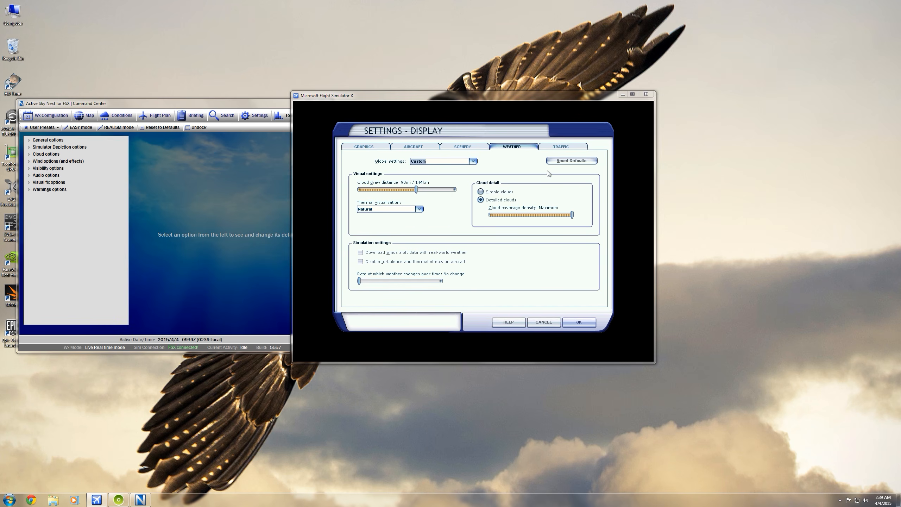
pyautogui.click(558, 147)
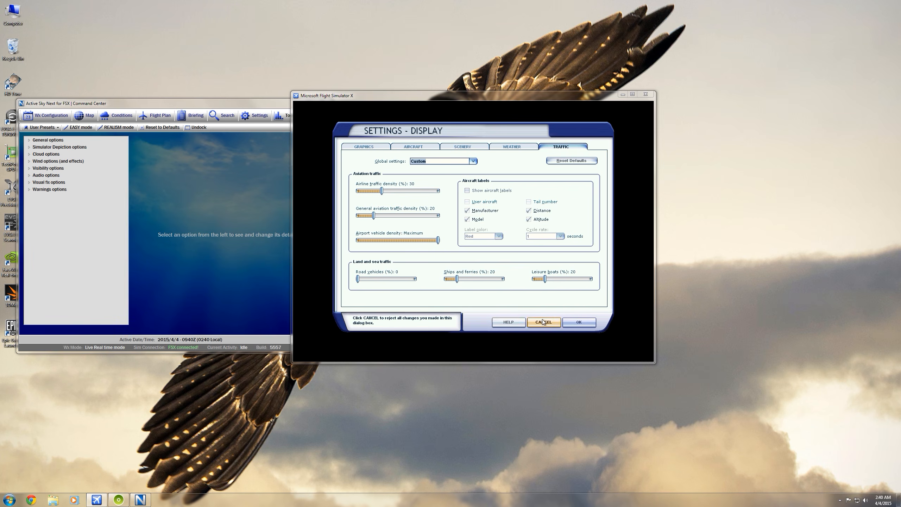
pyautogui.click(579, 322)
# Review the realism settings for flight model, instruments, crashes, engines and flight controls, and close them without saving
pyautogui.click(359, 104)
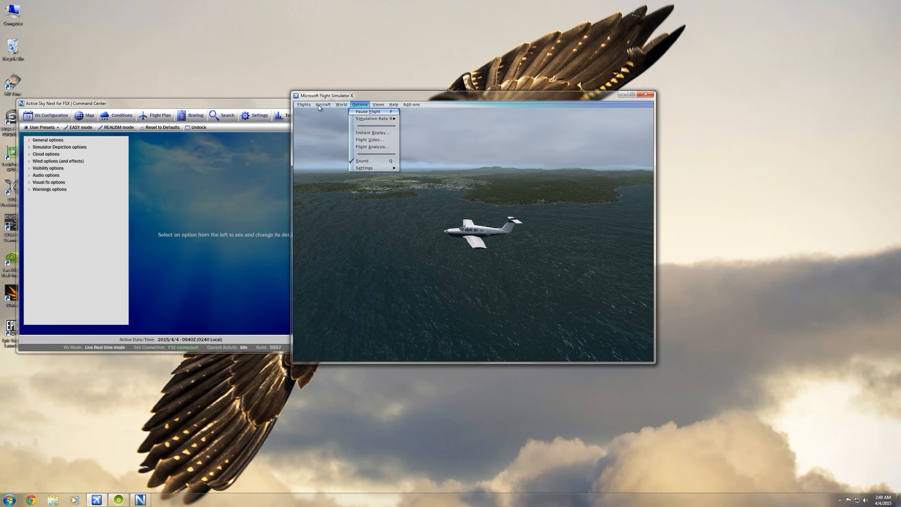
pyautogui.moveTo(317, 107)
pyautogui.click(329, 162)
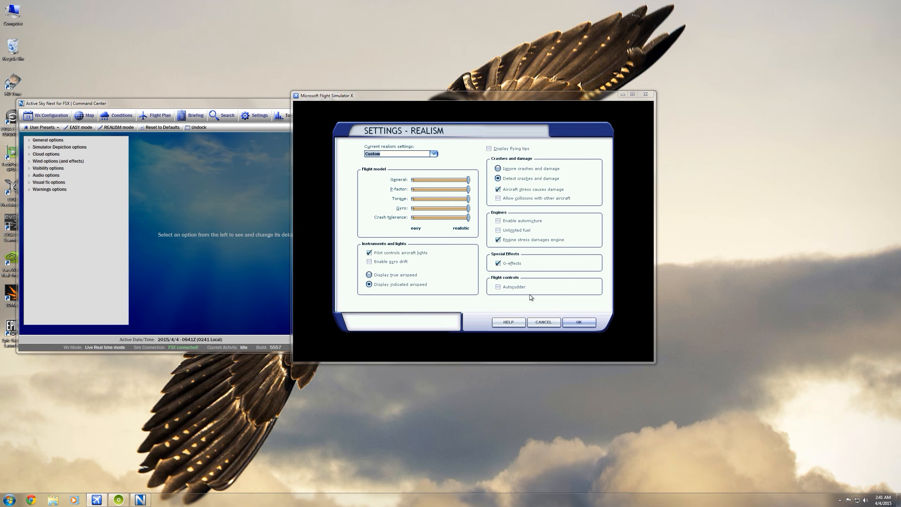
pyautogui.click(539, 324)
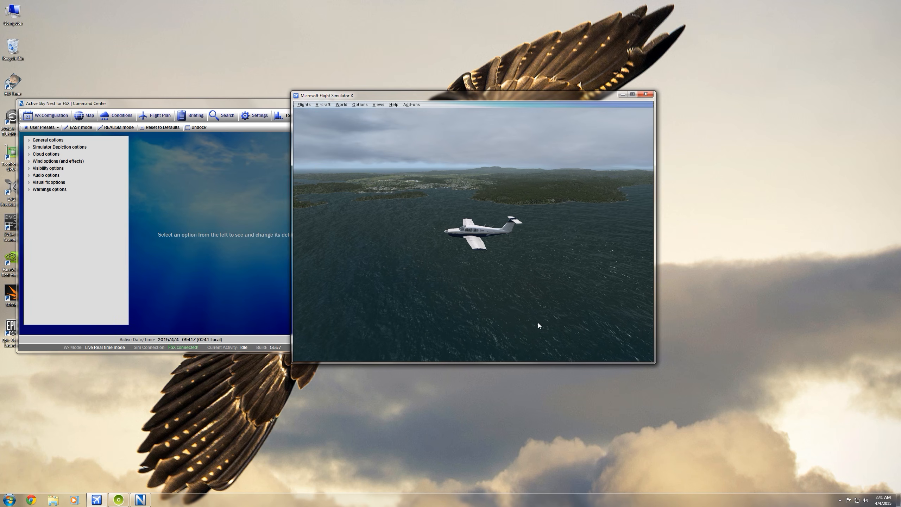
# Maximize the flight simulator window and switch to the Active Sky Next command center in front of it
pyautogui.click(237, 280)
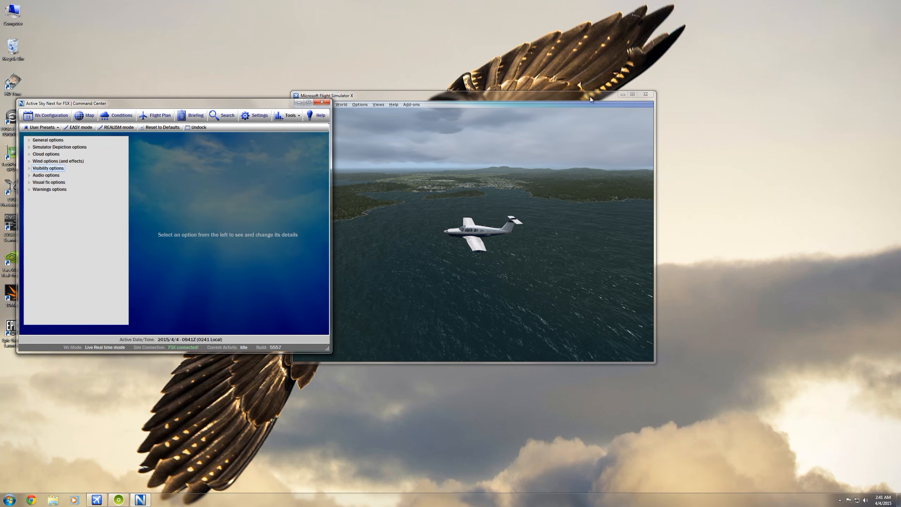
pyautogui.click(633, 94)
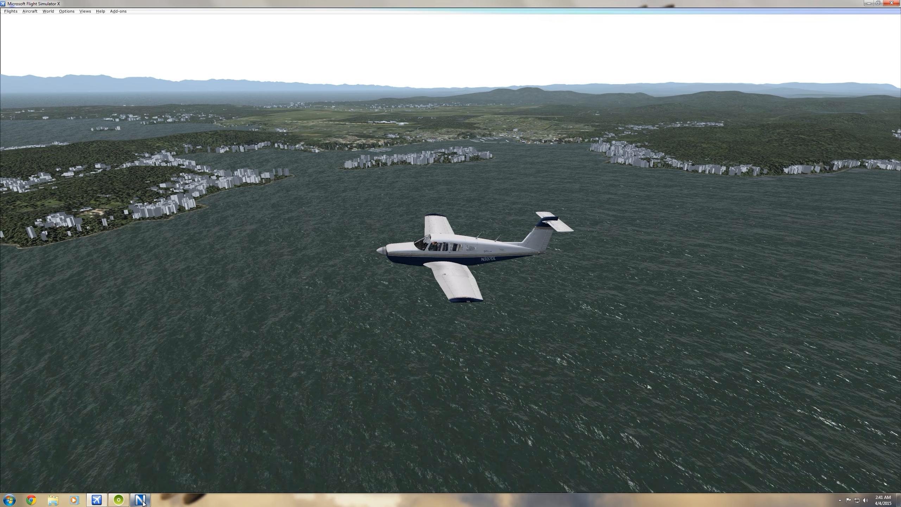
pyautogui.click(140, 500)
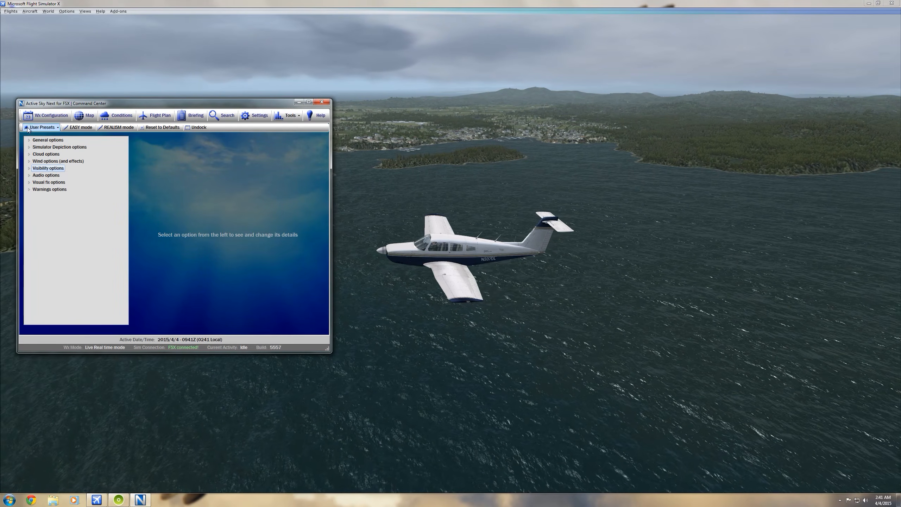
# Review the general options and the simulator depiction options for suppressing local weather changes and depicting hurricanes
pyautogui.doubleClick(48, 140)
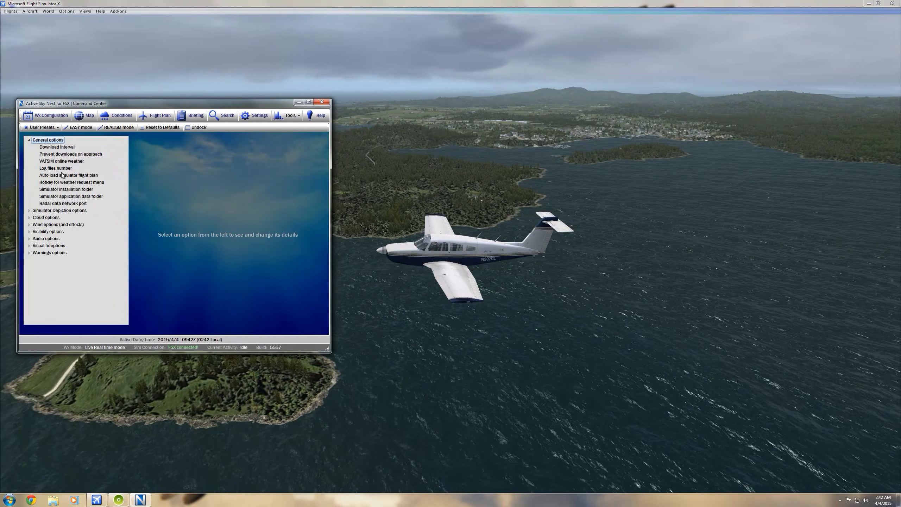
pyautogui.click(28, 140)
pyautogui.click(30, 148)
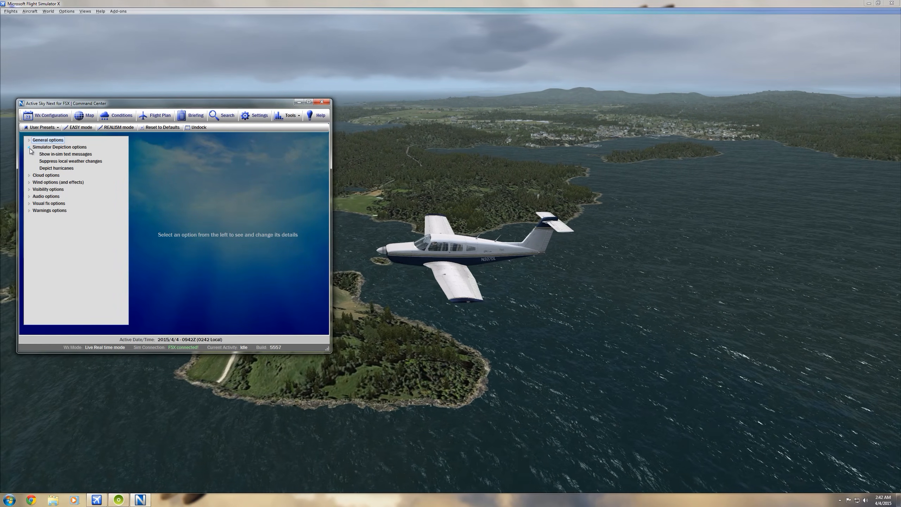
pyautogui.click(51, 162)
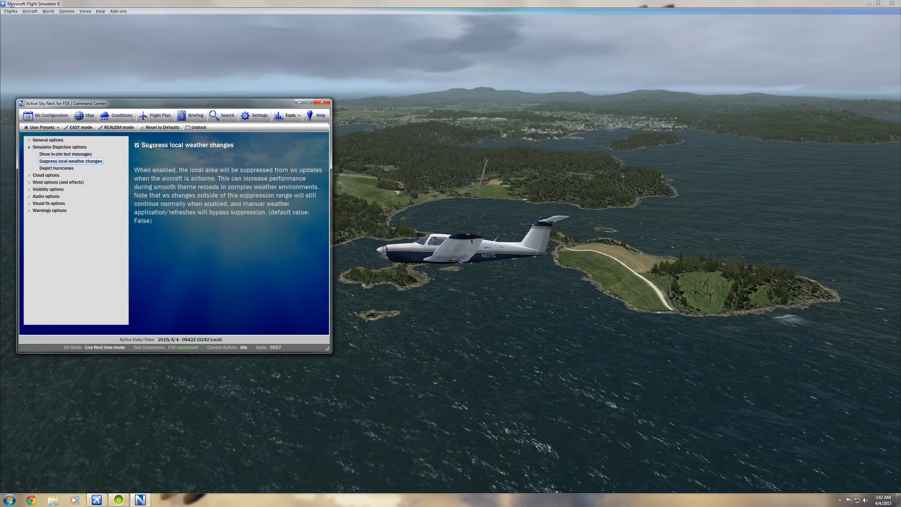
pyautogui.click(53, 169)
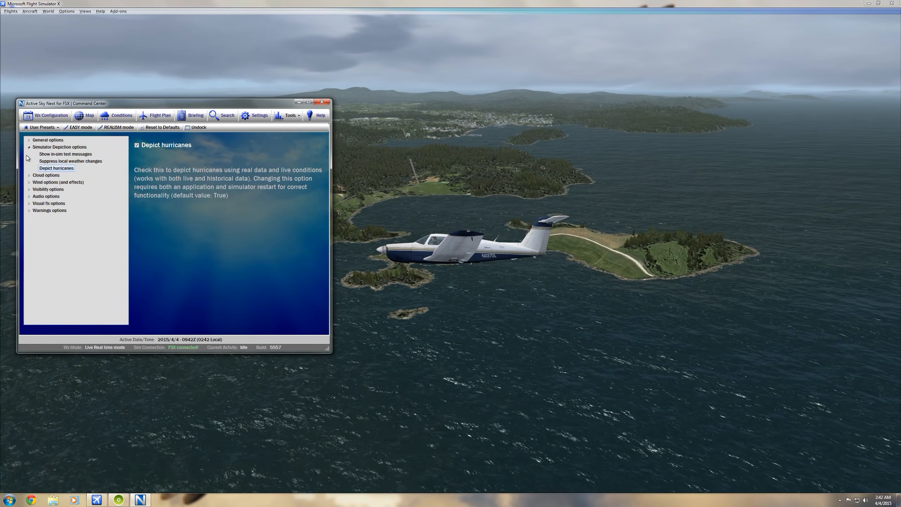
pyautogui.click(29, 147)
# Review the cloud options for enhanced overcast conditions and high detail thunderstorm clouds
pyautogui.click(29, 153)
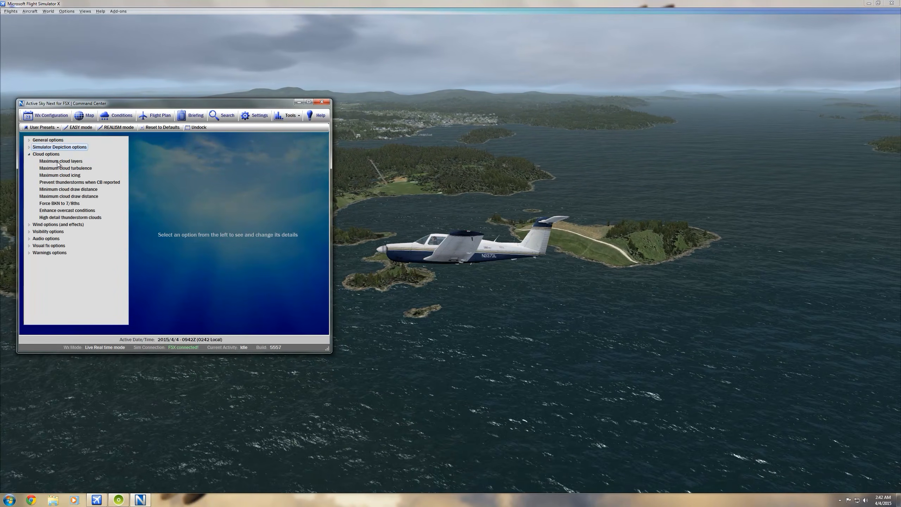
pyautogui.click(67, 210)
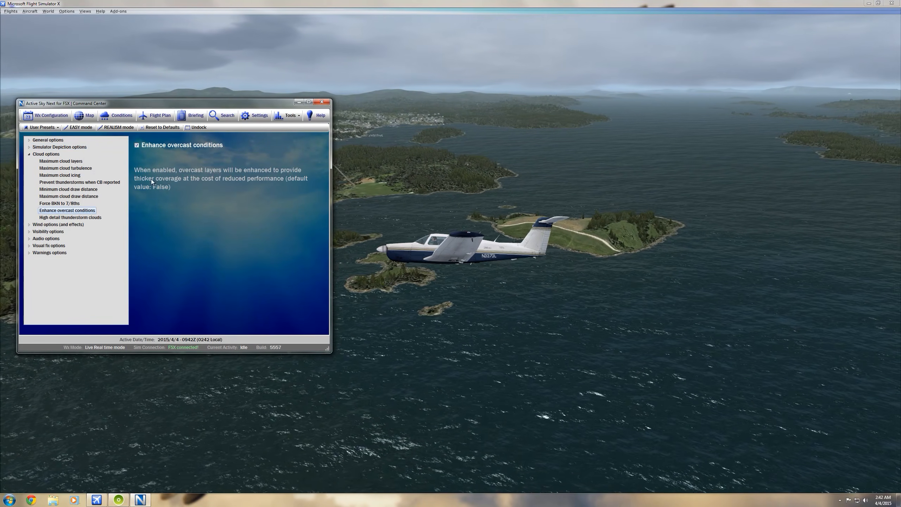
pyautogui.click(71, 216)
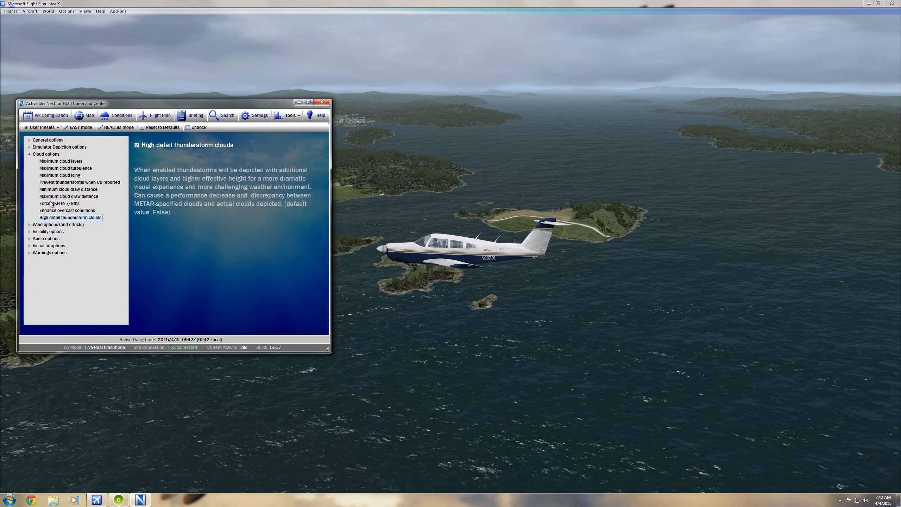
pyautogui.click(29, 155)
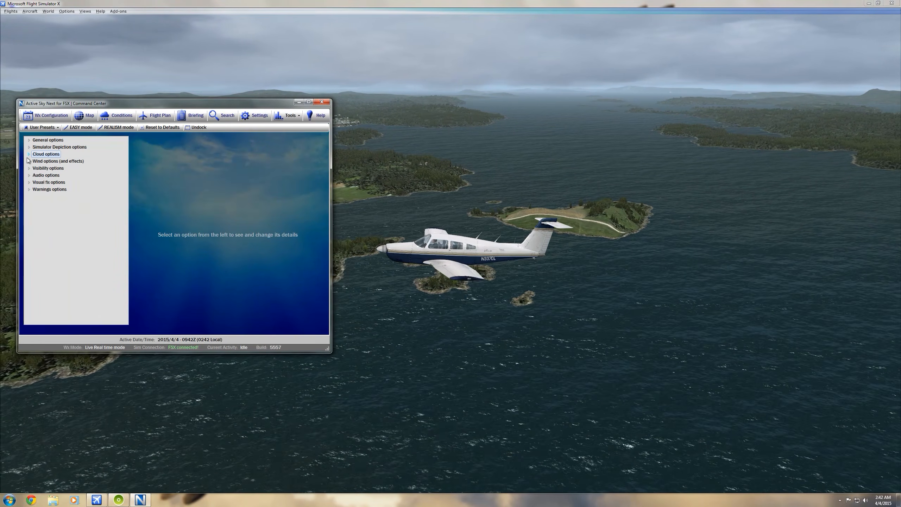
# Review the wind options for enhanced turbulence, wake turbulence strength, disabling winds aloft and interlayer wind interpolation
pyautogui.click(29, 161)
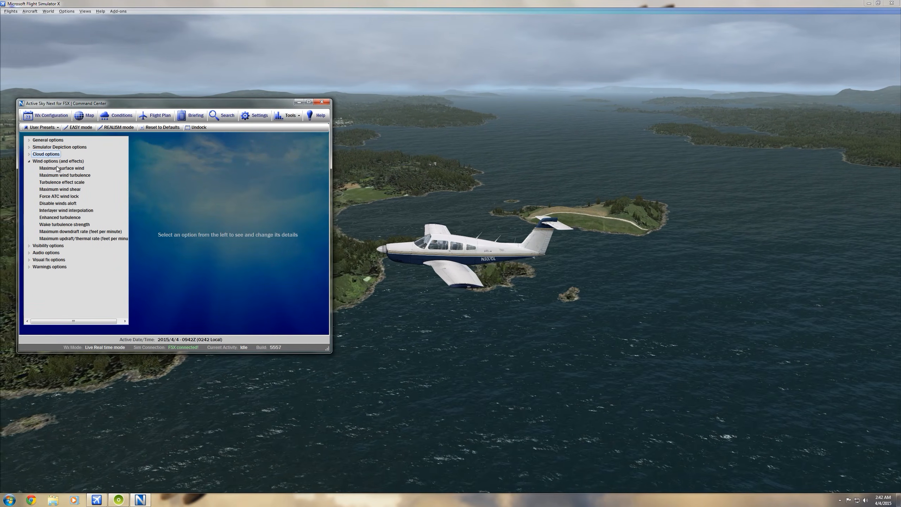
pyautogui.click(60, 217)
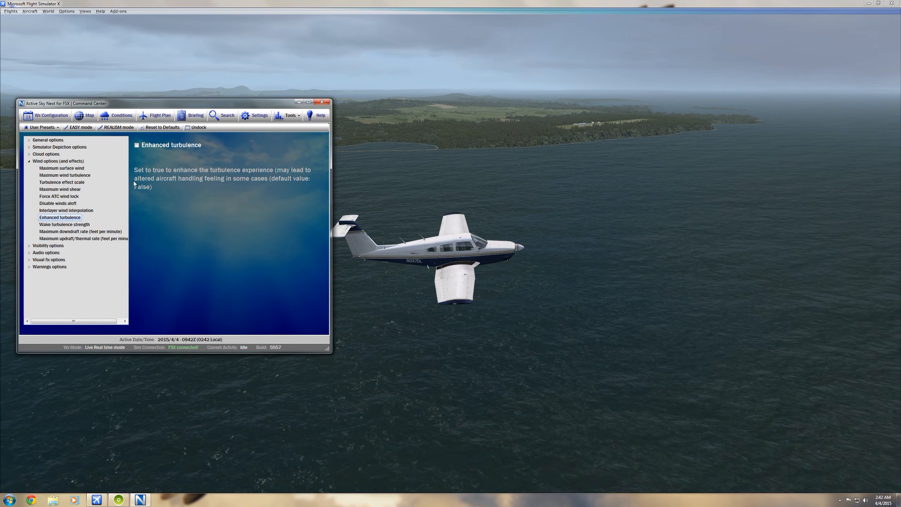
pyautogui.click(48, 224)
pyautogui.click(56, 203)
pyautogui.click(49, 209)
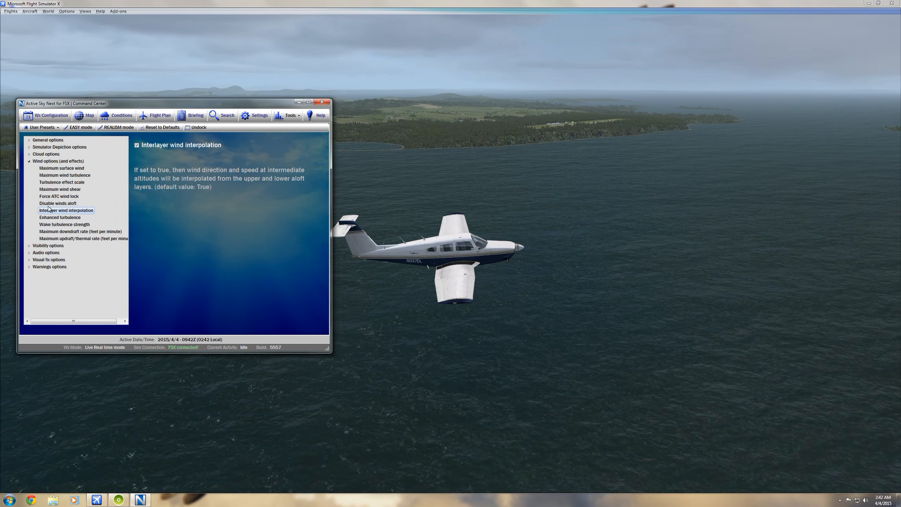
pyautogui.click(29, 161)
# Review the visibility options for wing fade effect, default haze layer, enhanced haze simulation and in-cloud visibility reduction
pyautogui.click(29, 169)
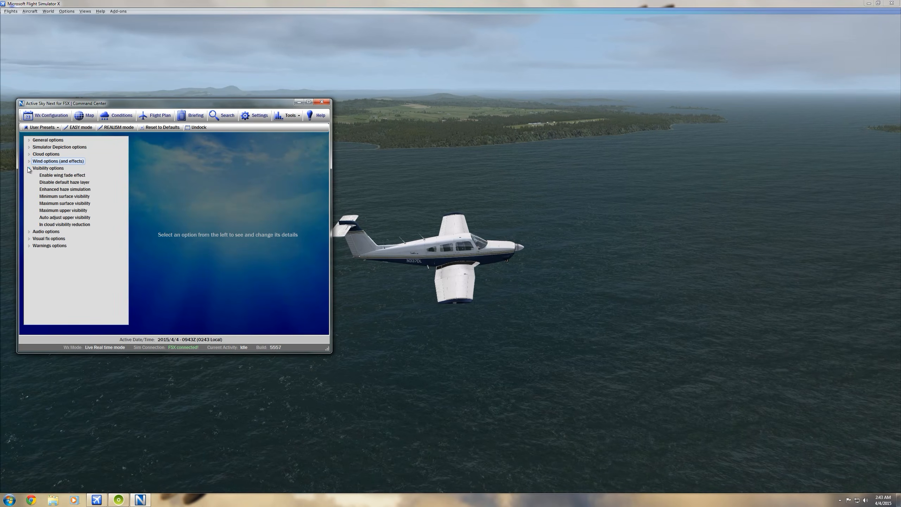
pyautogui.click(52, 176)
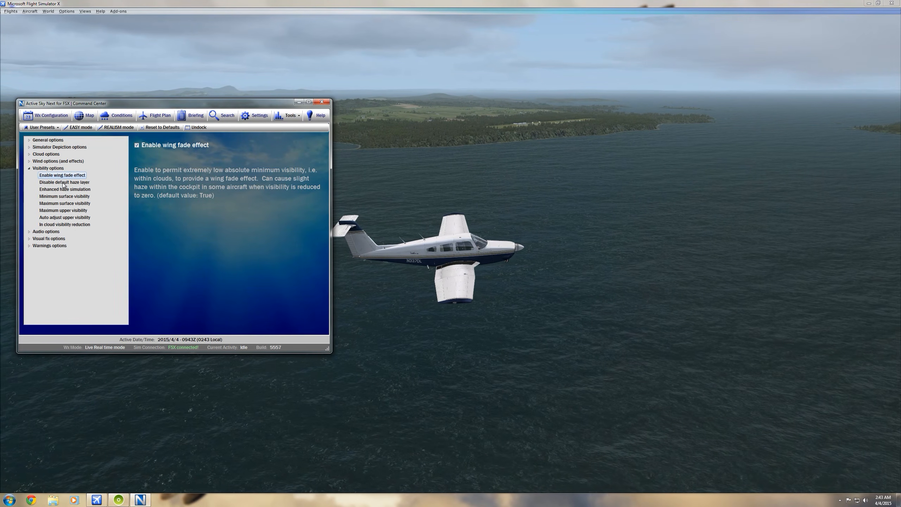
pyautogui.click(63, 183)
pyautogui.click(65, 190)
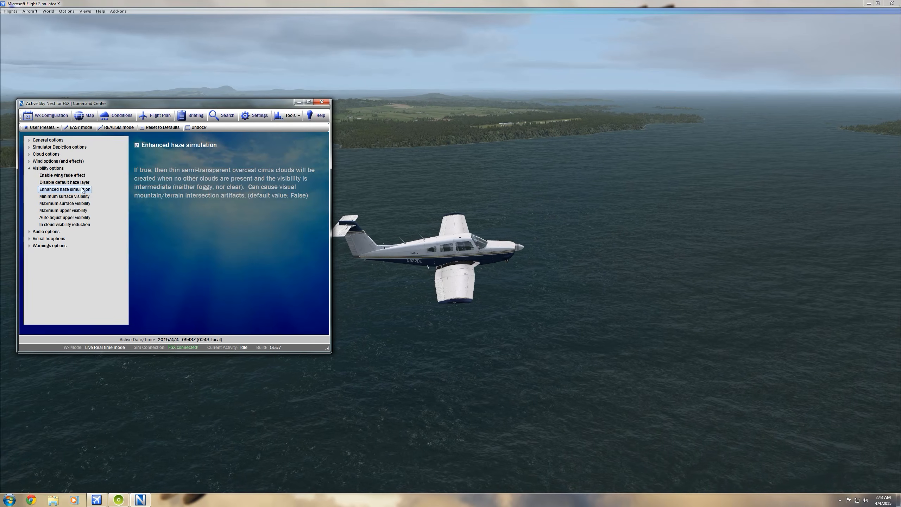
pyautogui.click(67, 226)
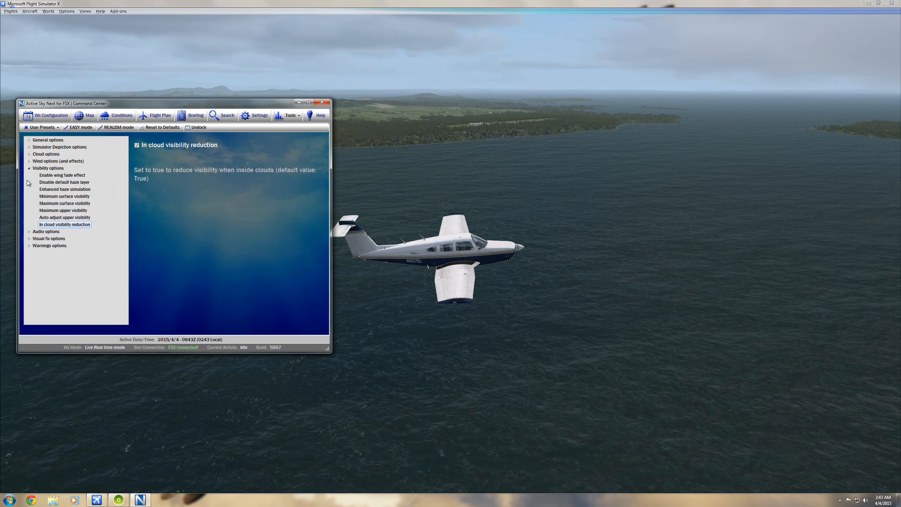
pyautogui.click(28, 168)
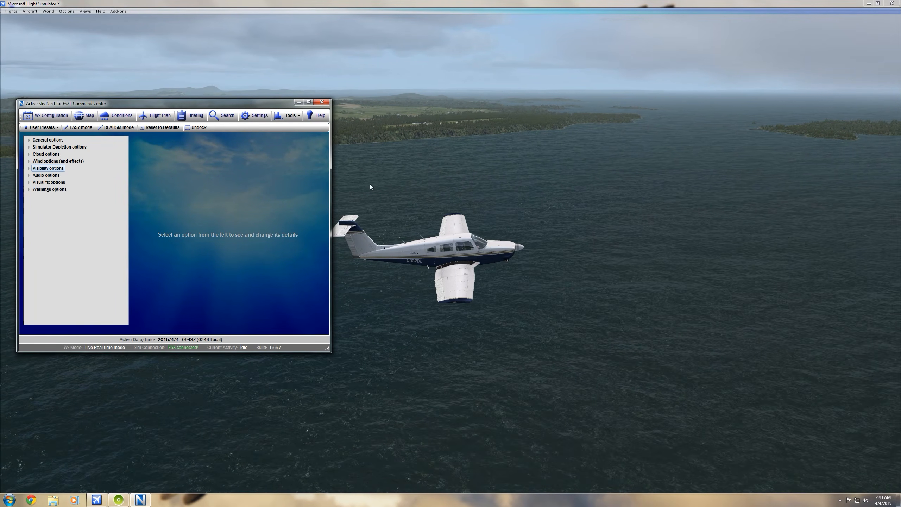
# Leave the weather program, browse the computer's files and open the fsx configuration file in Notepad
pyautogui.click(464, 131)
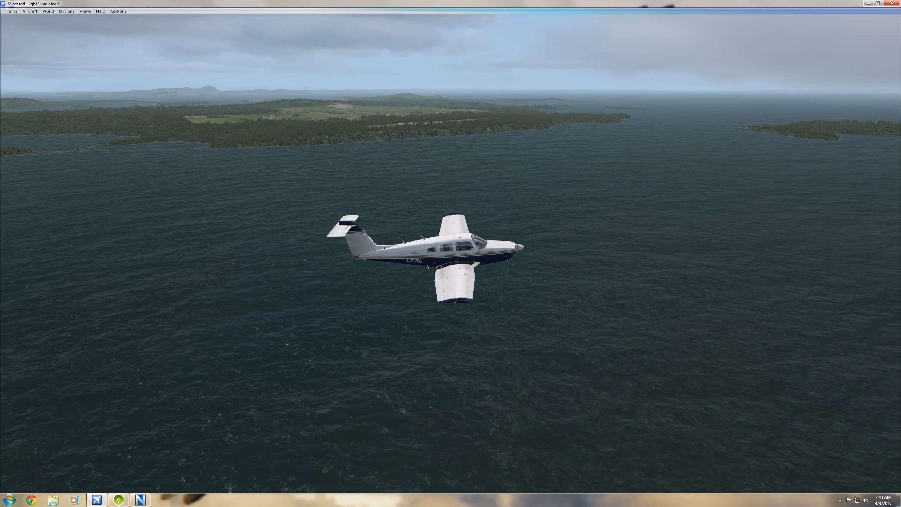
pyautogui.click(9, 500)
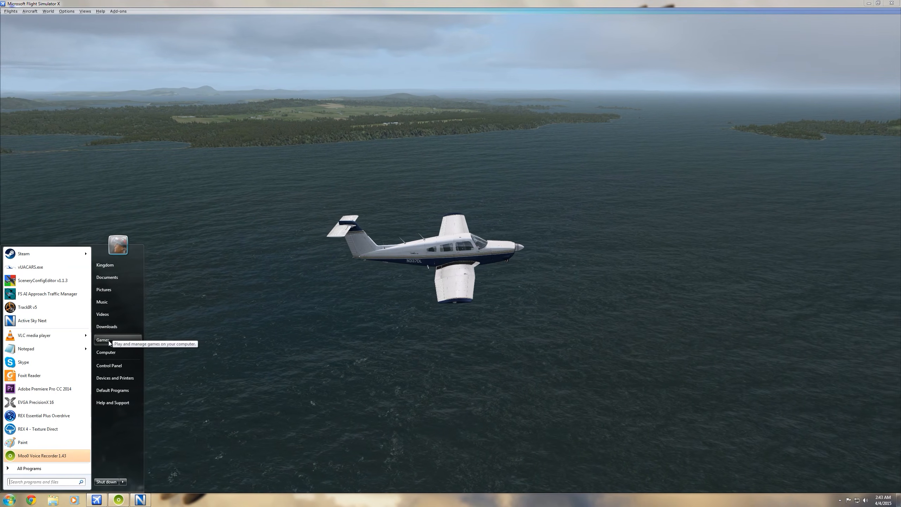
pyautogui.click(107, 352)
pyautogui.click(140, 219)
pyautogui.doubleClick(200, 280)
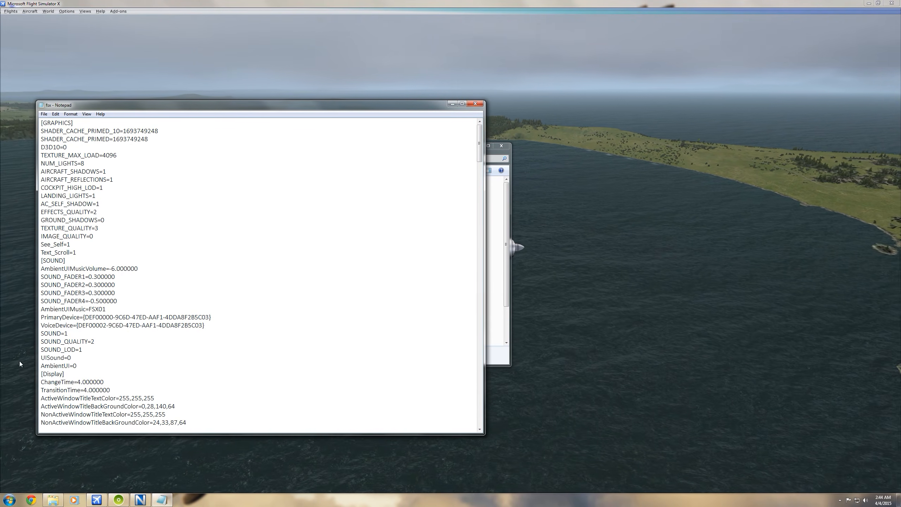
# Search the fsx configuration file for "affinity" and review the AffinityMask entry in the JOBSCHEDULER section
pyautogui.click(146, 306)
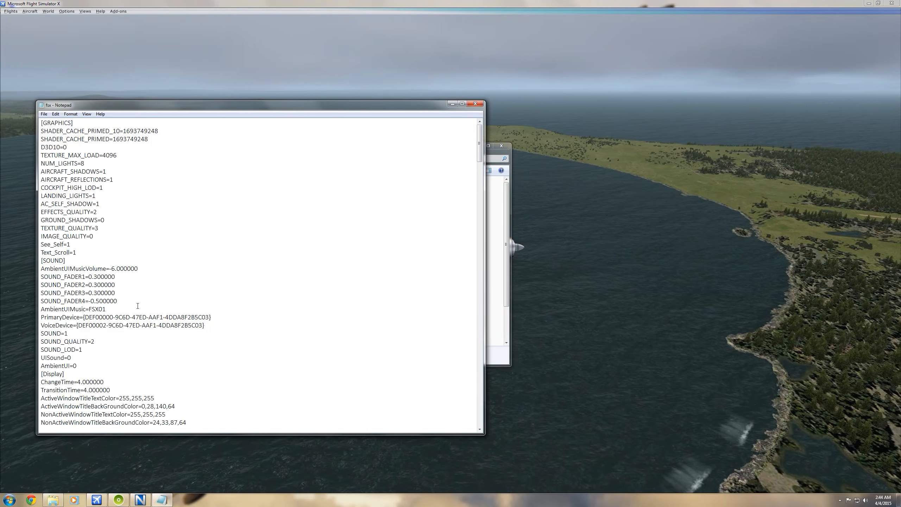
pyautogui.scroll(-5, 142, 307)
pyautogui.scroll(-8, 134, 309)
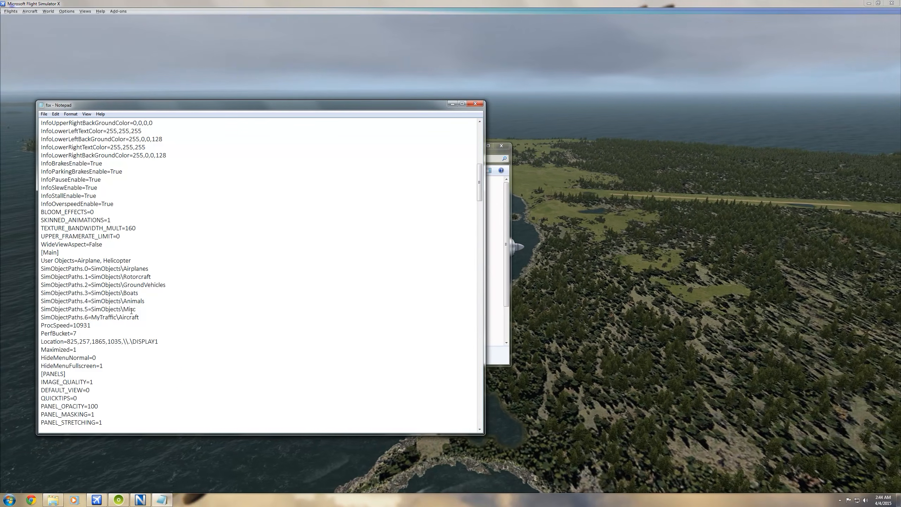
pyautogui.scroll(8, 131, 309)
pyautogui.scroll(4, 131, 306)
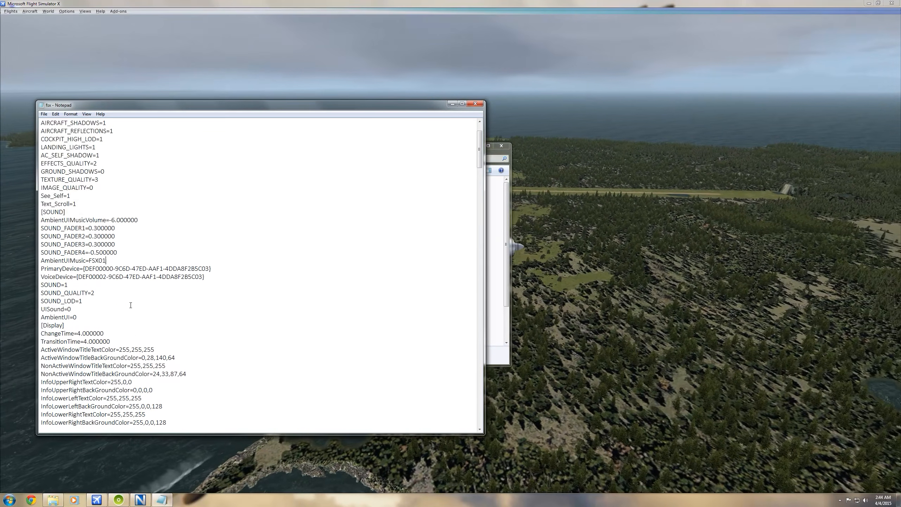
pyautogui.click(266, 295)
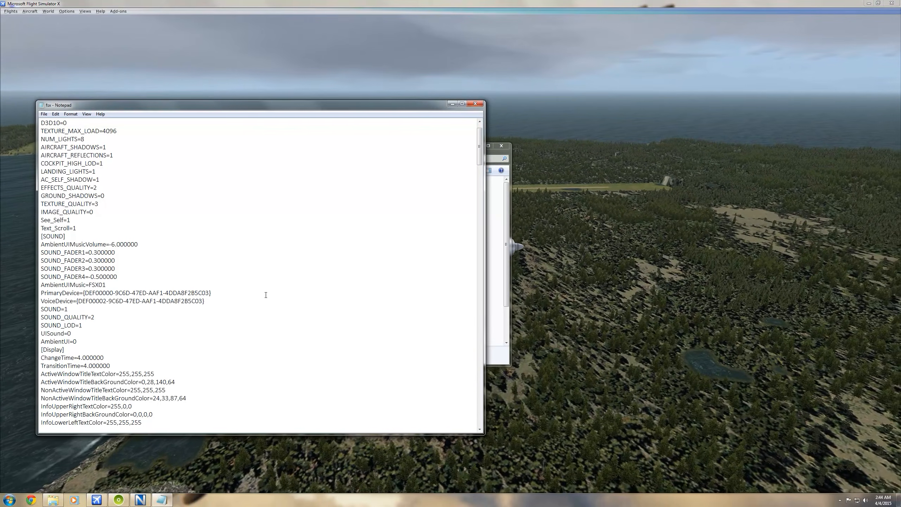
pyautogui.hotkey('ctrl', 'f')
pyautogui.write('affinityuy')
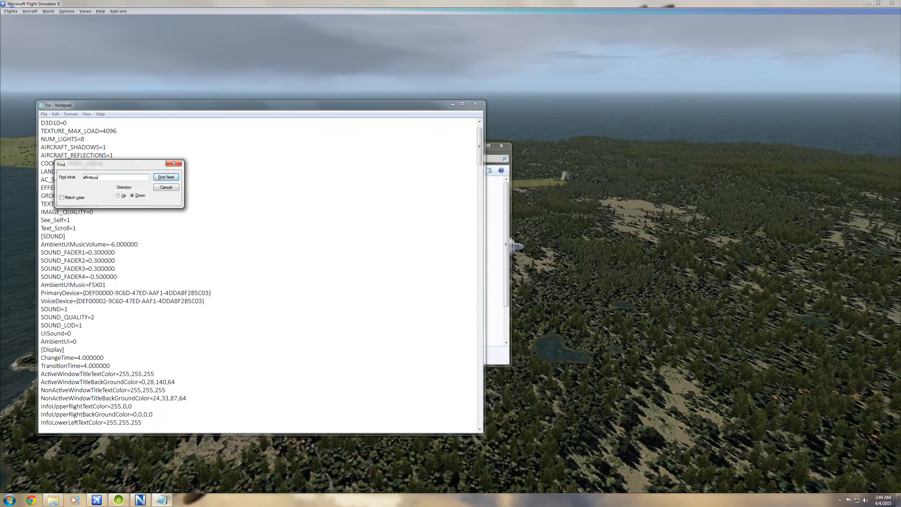
pyautogui.press('Return')
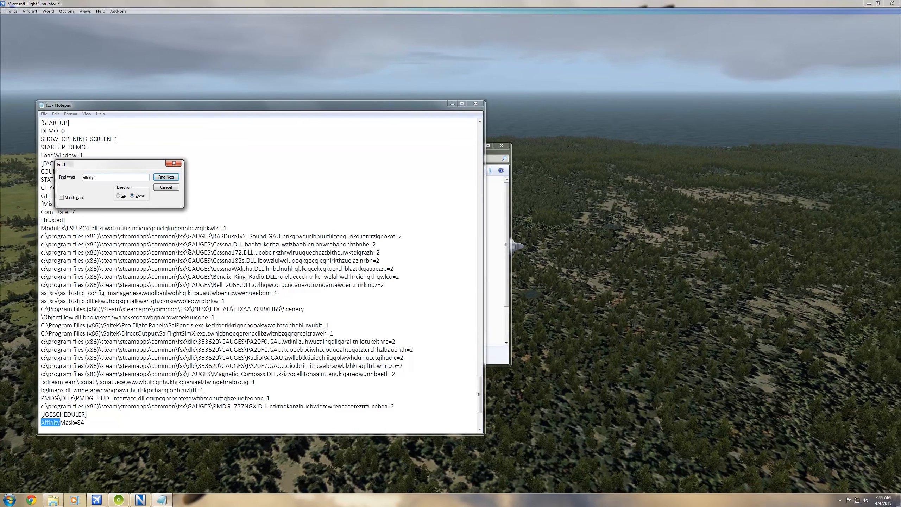
pyautogui.click(174, 163)
pyautogui.scroll(-3, 82, 357)
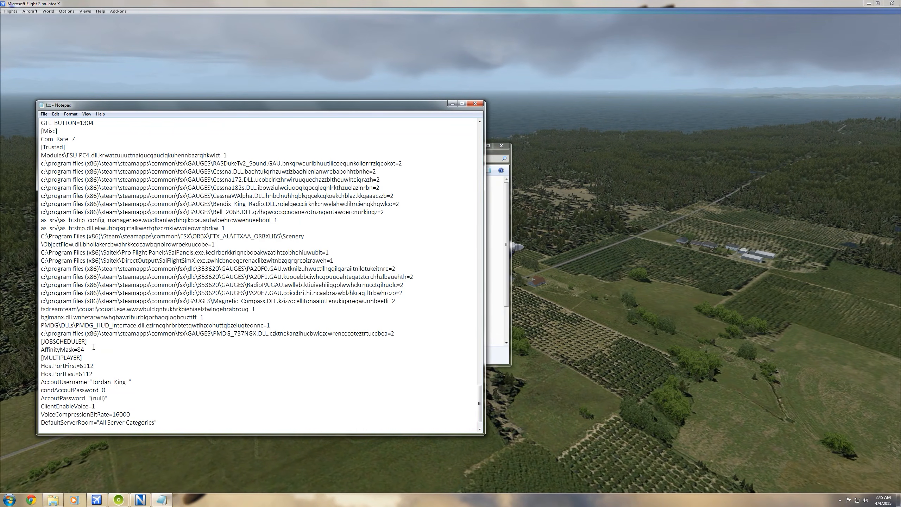
# Search the fsx configuration file for "lod" and review the LOD_RADIUS entry in the TERRAIN section
pyautogui.scroll(20, 95, 347)
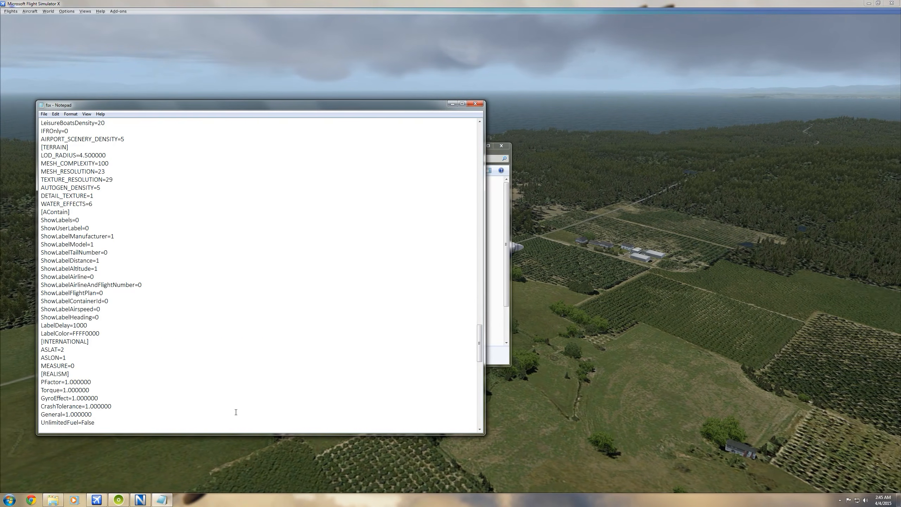
pyautogui.scroll(20, 236, 412)
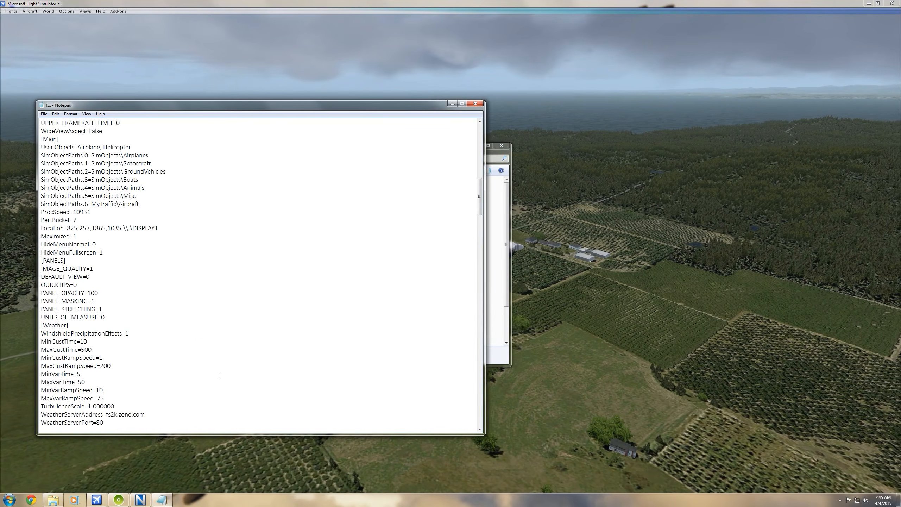
pyautogui.hotkey('ctrl', 'f')
pyautogui.write('lod')
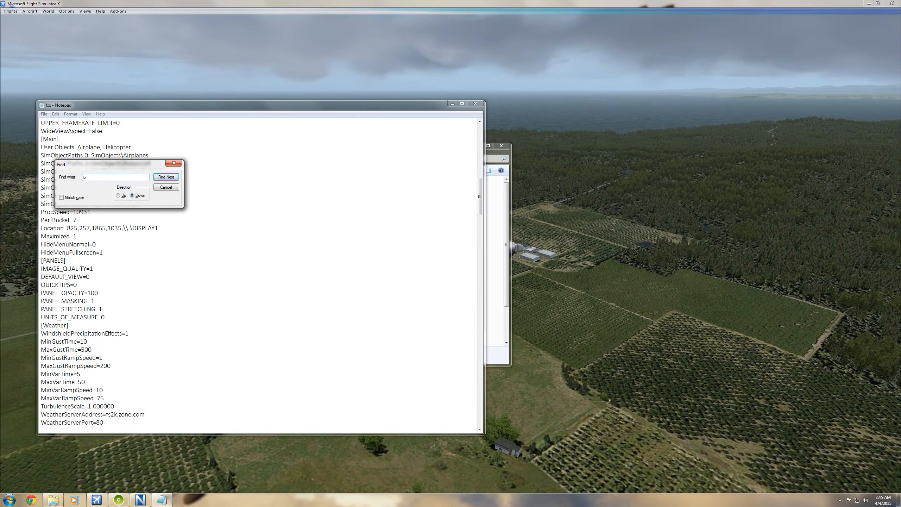
pyautogui.press('Return')
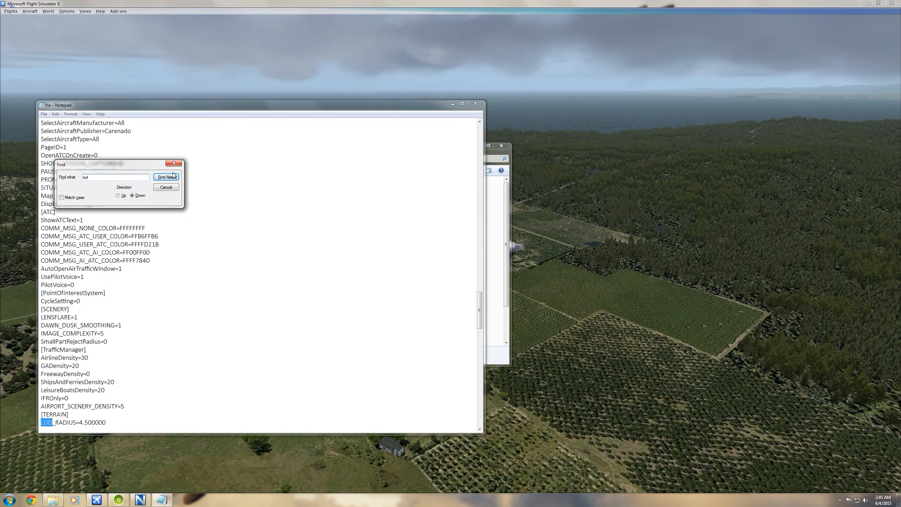
pyautogui.click(174, 164)
pyautogui.scroll(-3, 104, 363)
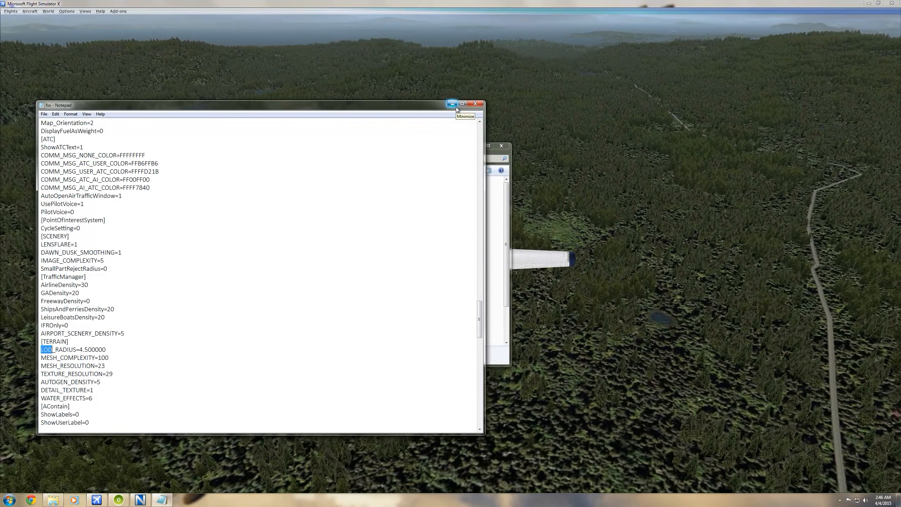
# Return to the start of the fsx configuration file, close it and close the FSX folder window
pyautogui.scroll(20, 384, 203)
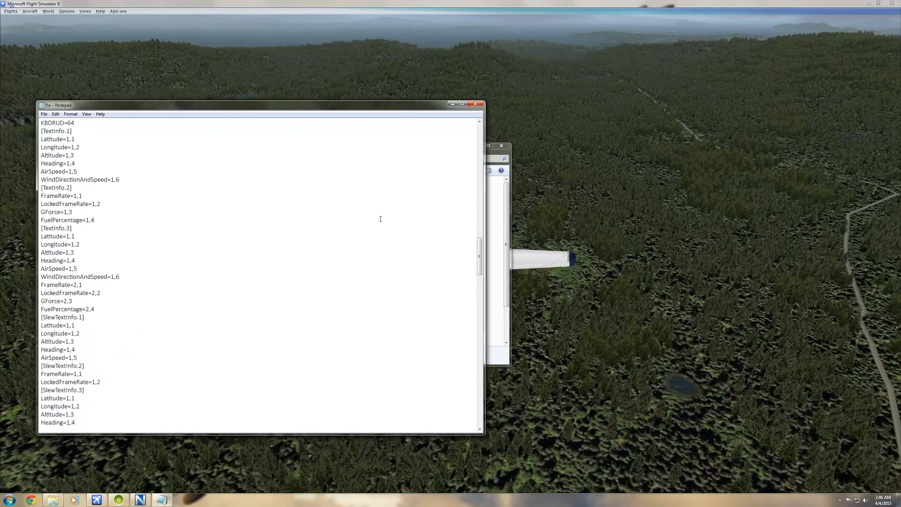
pyautogui.scroll(20, 373, 205)
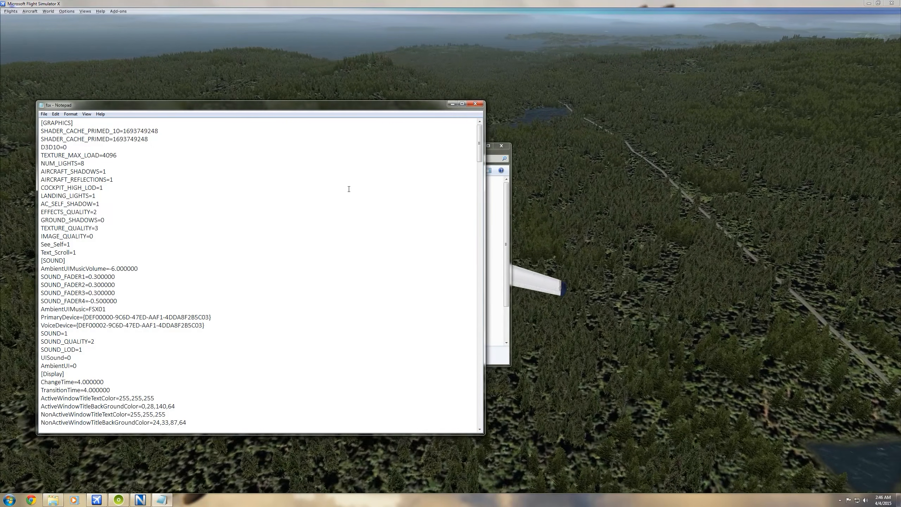
pyautogui.click(476, 104)
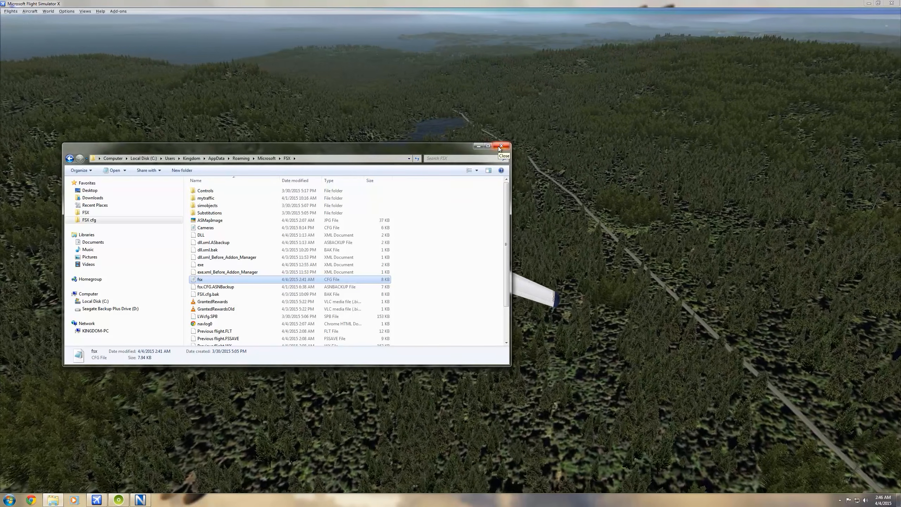
pyautogui.click(498, 147)
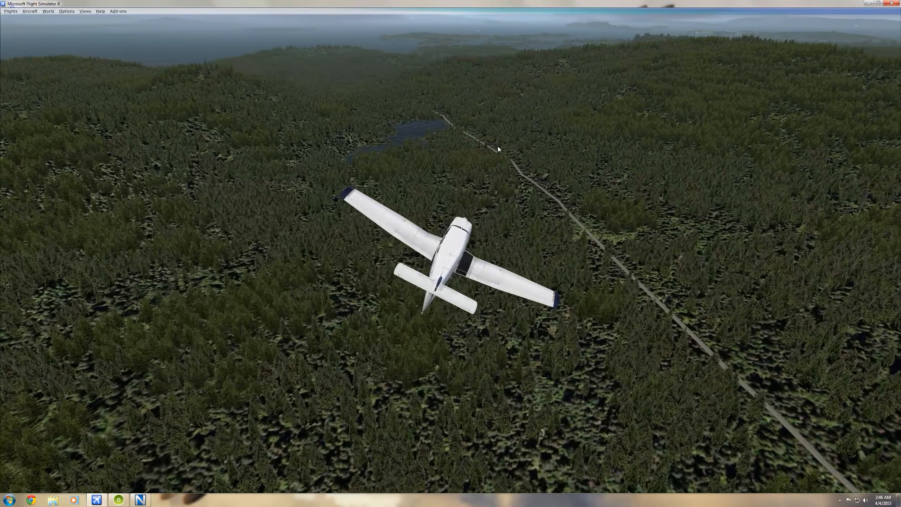
# Launch REX Essential Plus Overdrive and review its texture selection and resolution options
pyautogui.press('super')
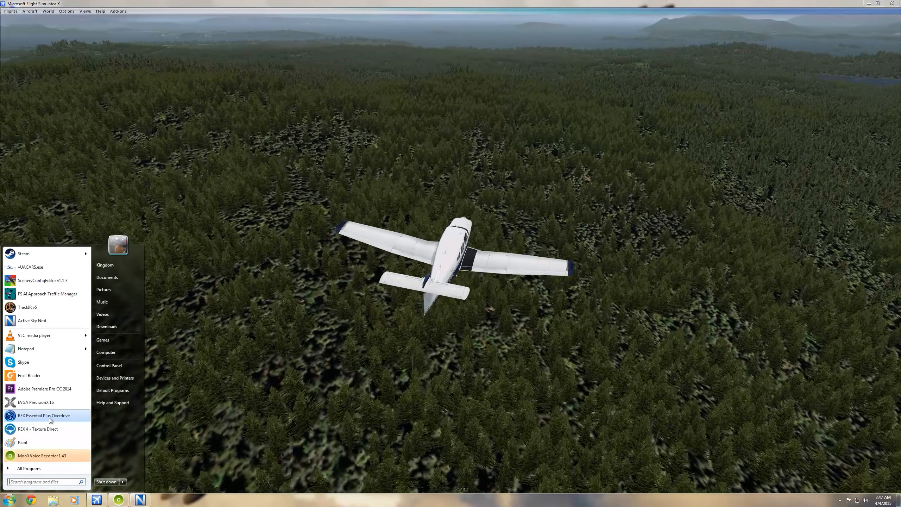
pyautogui.click(49, 418)
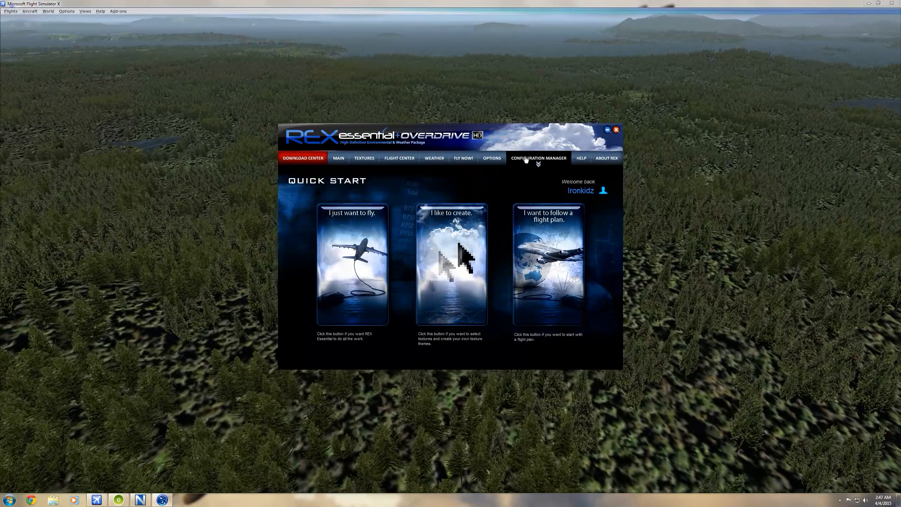
pyautogui.click(526, 159)
pyautogui.click(495, 160)
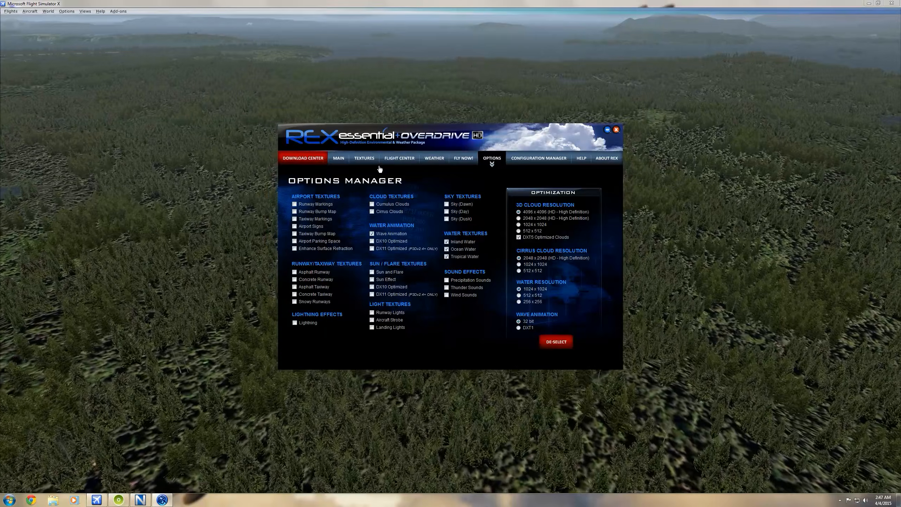
# Preview the Sparkling wave animation among the REX textures, keep it unchanged and close REX Essential Plus Overdrive
pyautogui.click(364, 159)
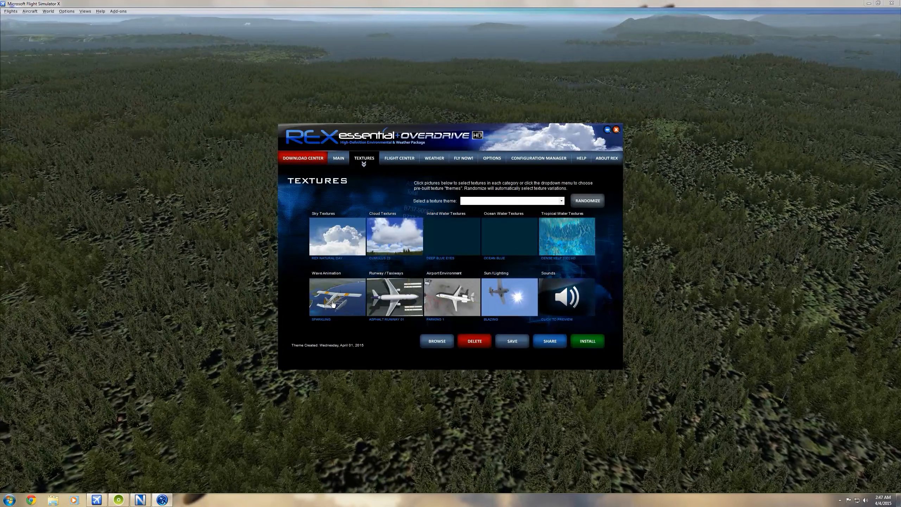
pyautogui.click(333, 303)
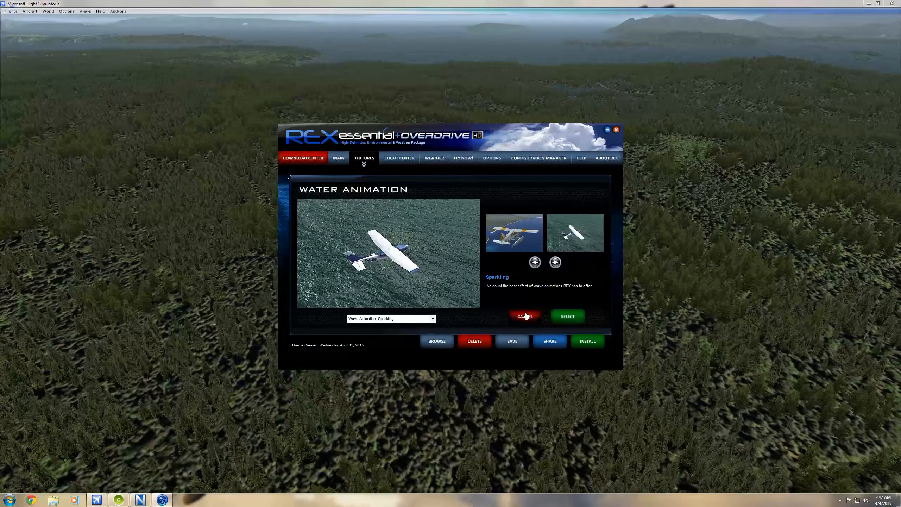
pyautogui.click(526, 316)
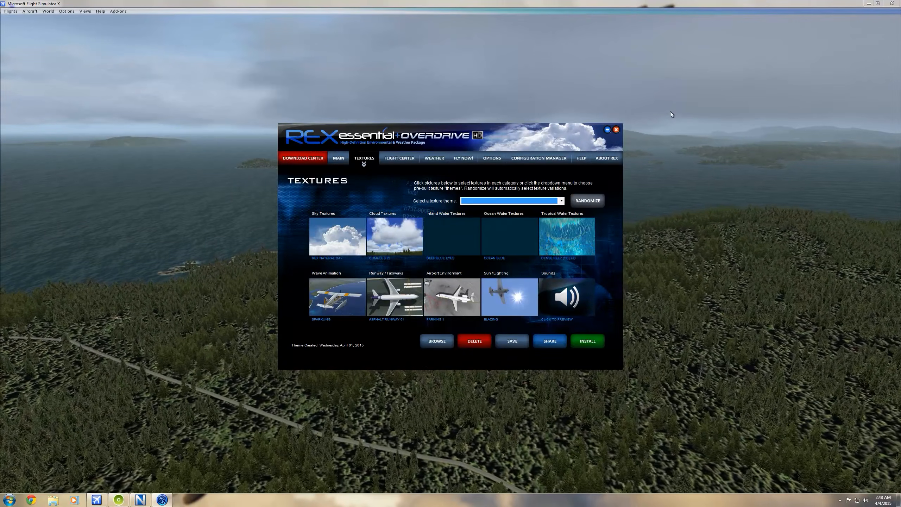
pyautogui.click(617, 131)
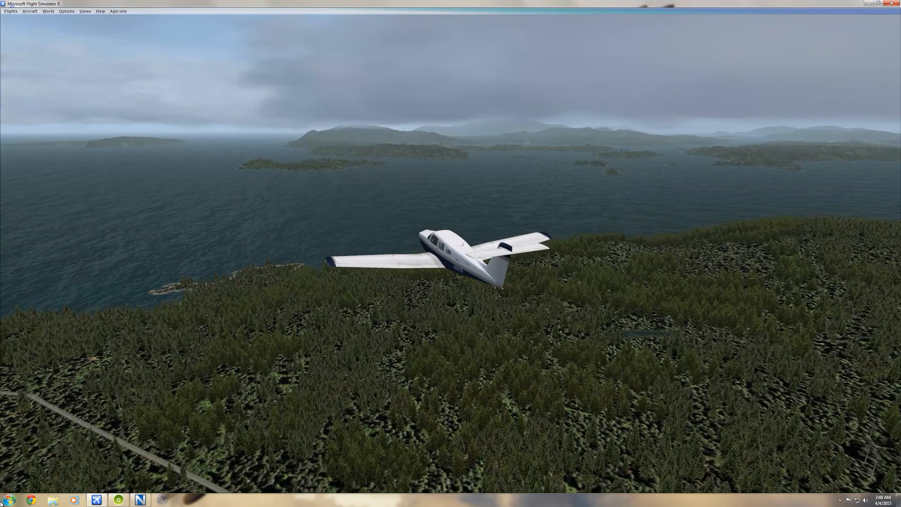
# Launch REX 4 Texture Direct and display the saved texture themes
pyautogui.click(10, 500)
pyautogui.click(35, 433)
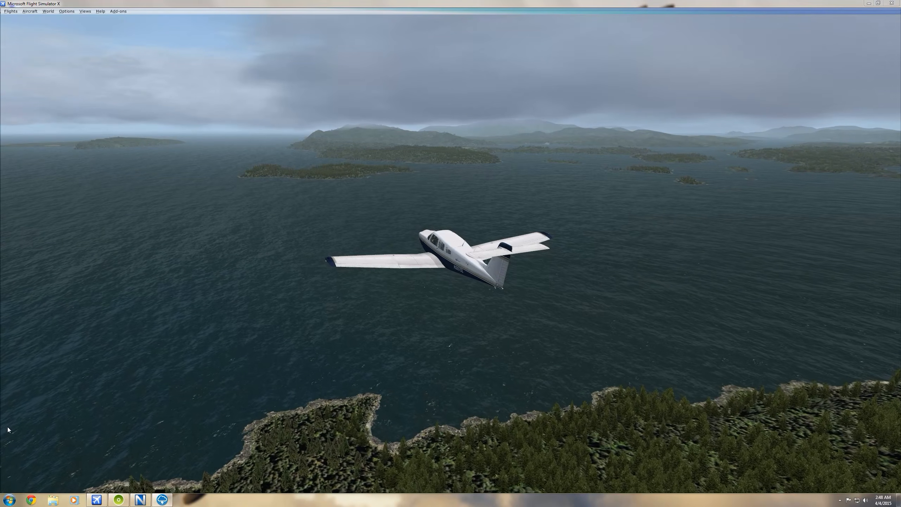
pyautogui.press('space')
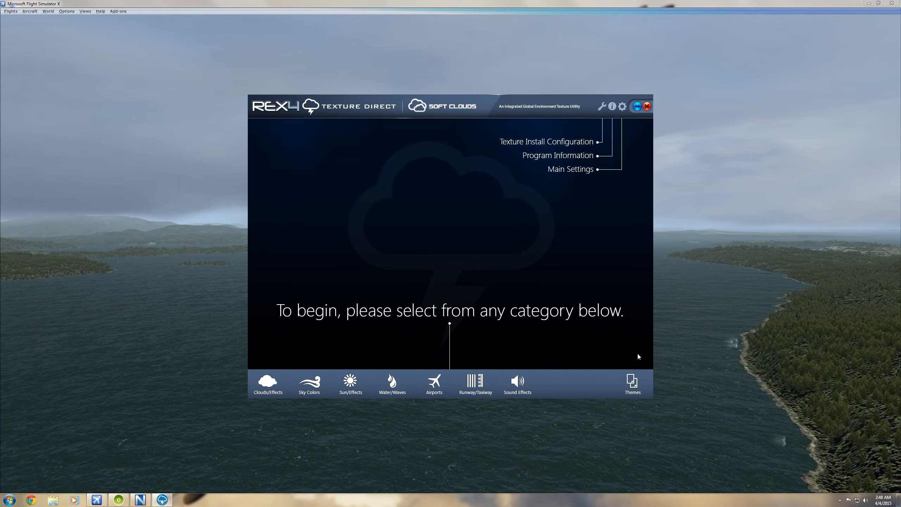
pyautogui.click(630, 387)
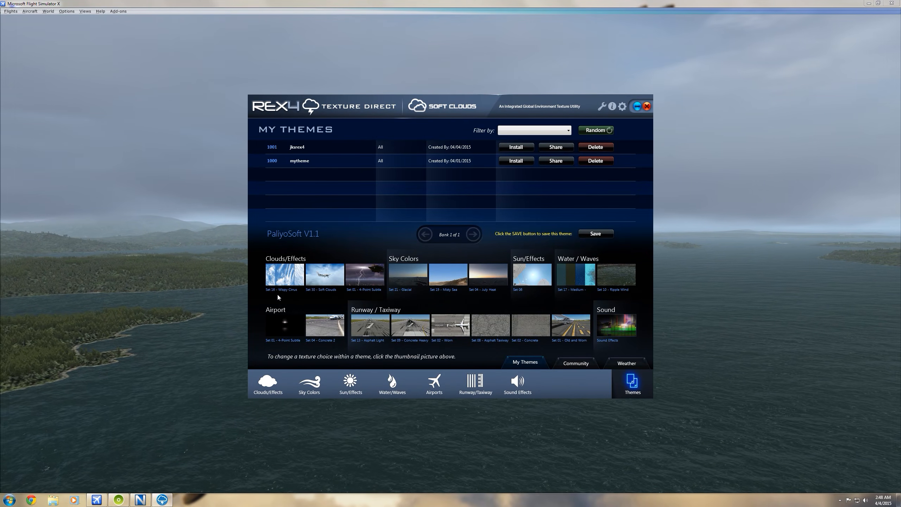
# Preview the theme's Wispy Cirrus high-level clouds and Soft Clouds textures without modifying them
pyautogui.click(281, 278)
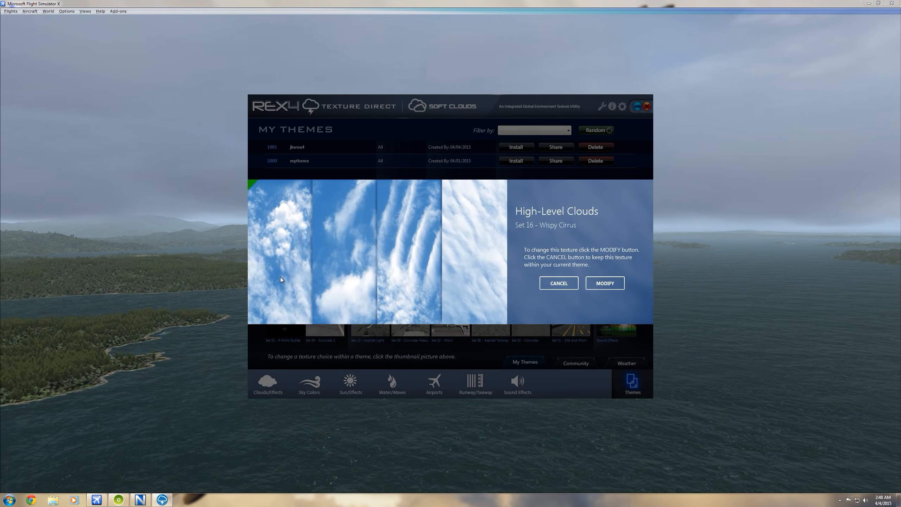
pyautogui.click(559, 283)
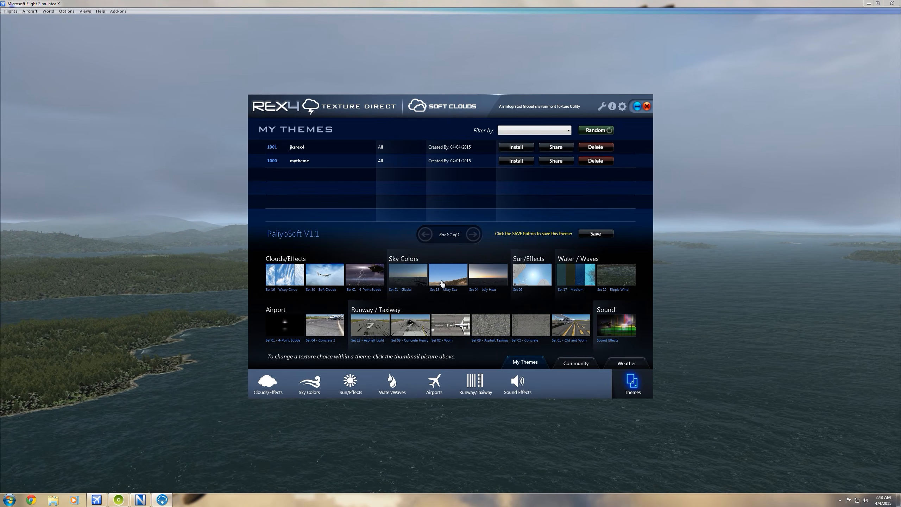
pyautogui.click(330, 281)
pyautogui.click(548, 284)
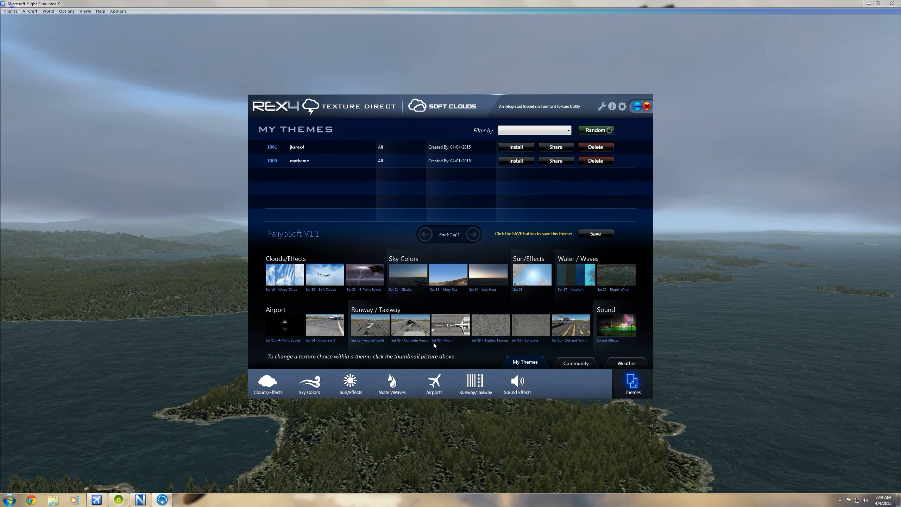
# Preview the theme's Worn, Asphalt Taxiway, and Old and Worn runway and taxiway textures without modifying them
pyautogui.click(458, 325)
pyautogui.click(553, 282)
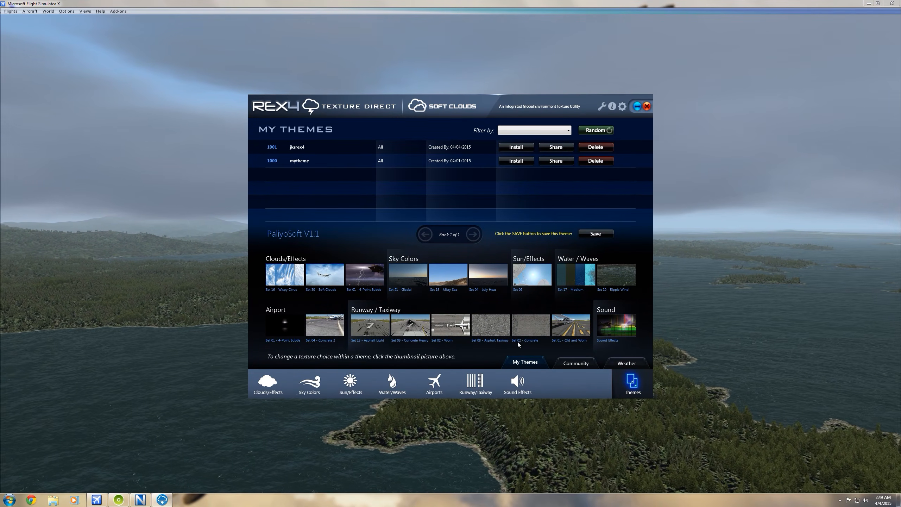
pyautogui.click(498, 328)
pyautogui.click(554, 282)
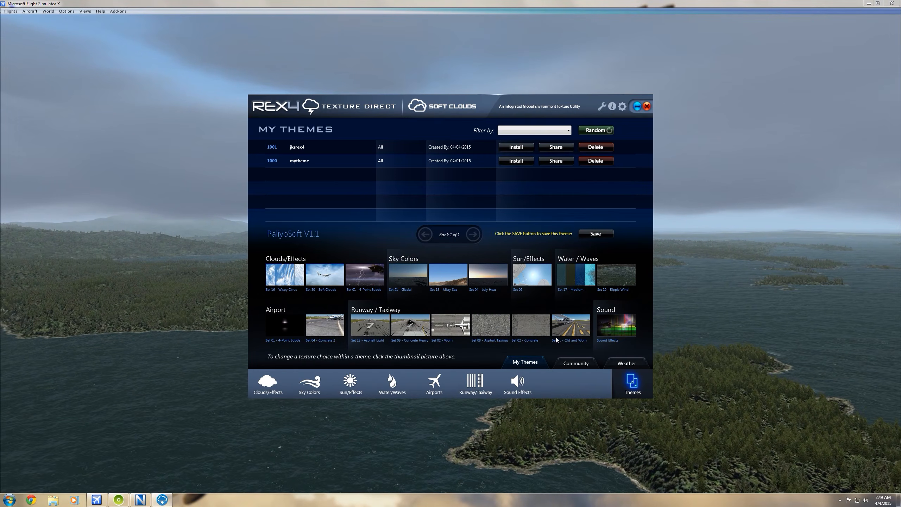
pyautogui.click(583, 328)
pyautogui.click(566, 285)
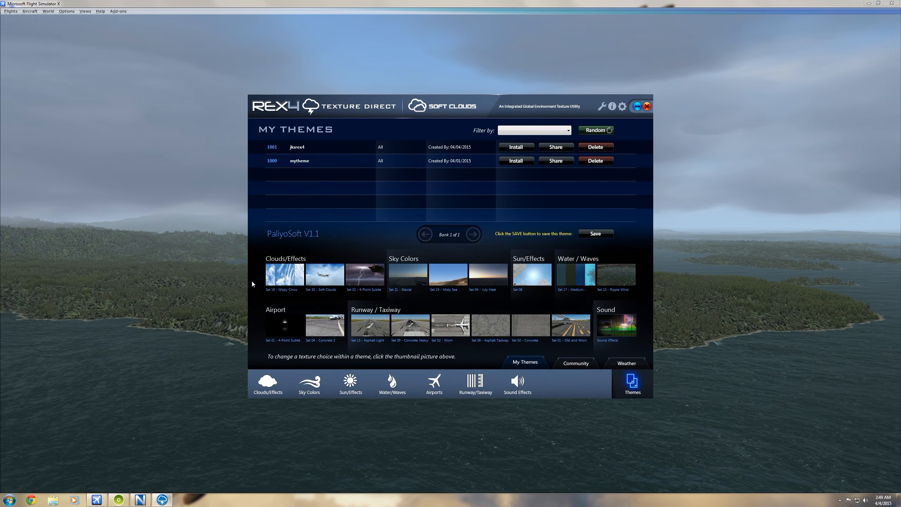
# Close REX 4 Texture Direct without backing up the theme database and turn off the flight simulator's sound
pyautogui.click(646, 108)
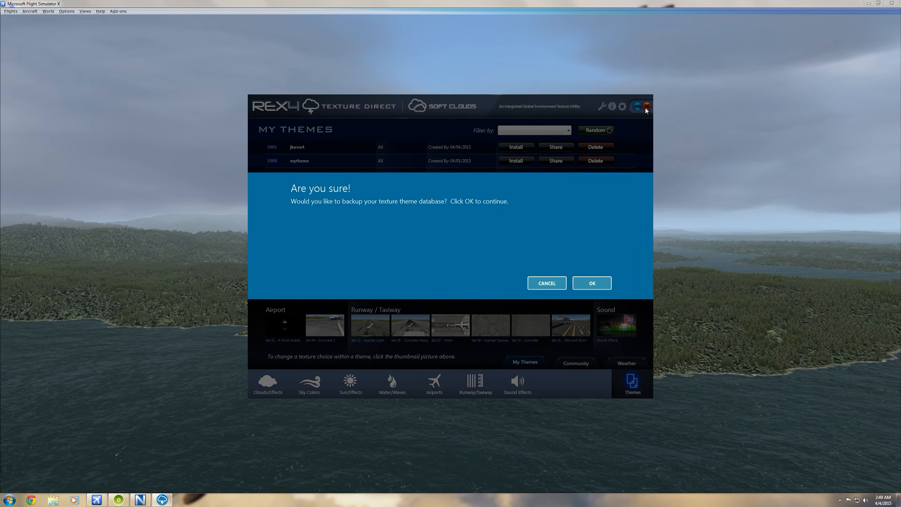
pyautogui.click(544, 285)
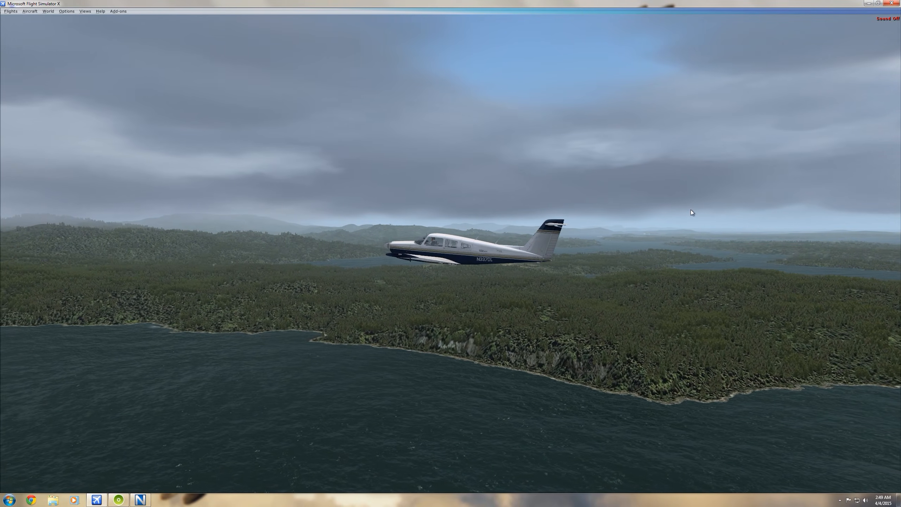
pyautogui.press('q')
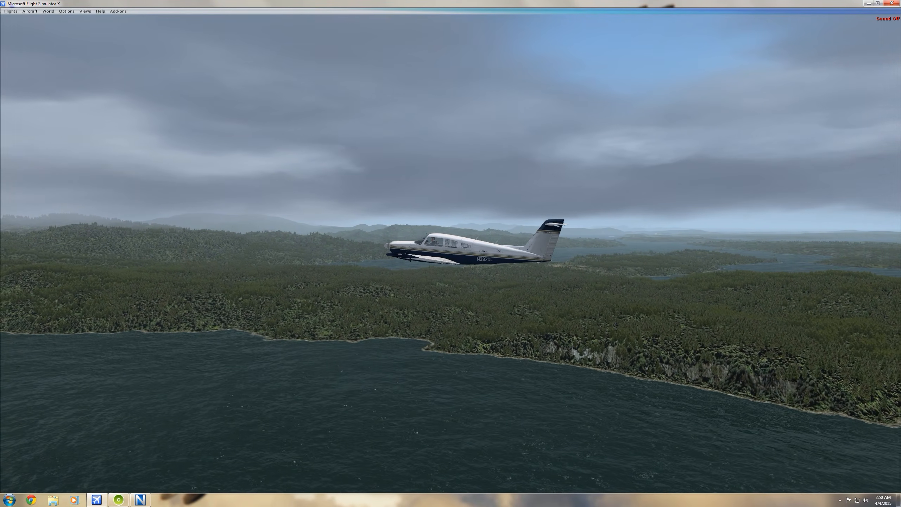
# Examine the aircraft in the outside spot view and the surrounding islands in a zoomed-out top-down view
pyautogui.press('space')
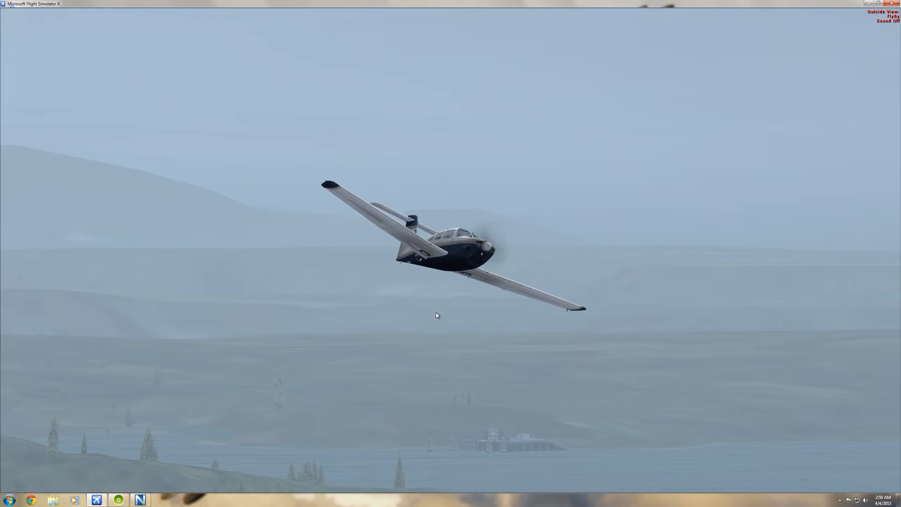
pyautogui.press('a')
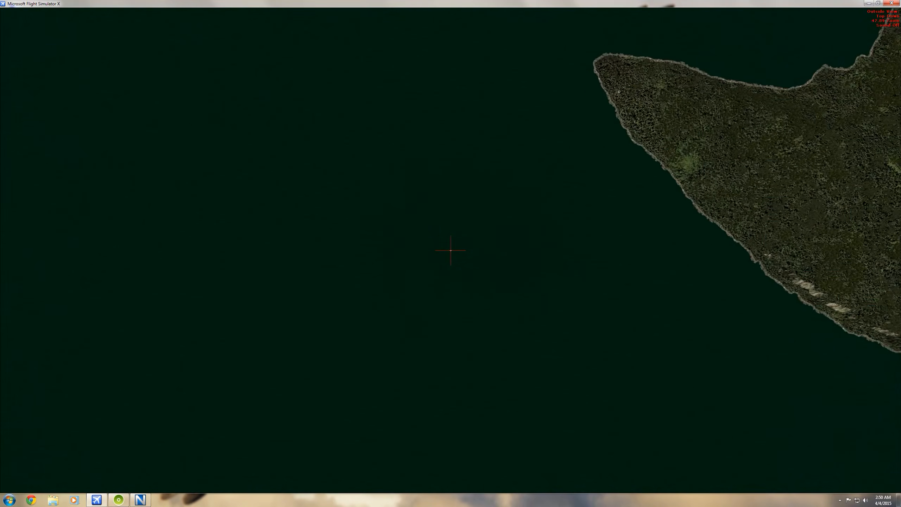
pyautogui.press('-')
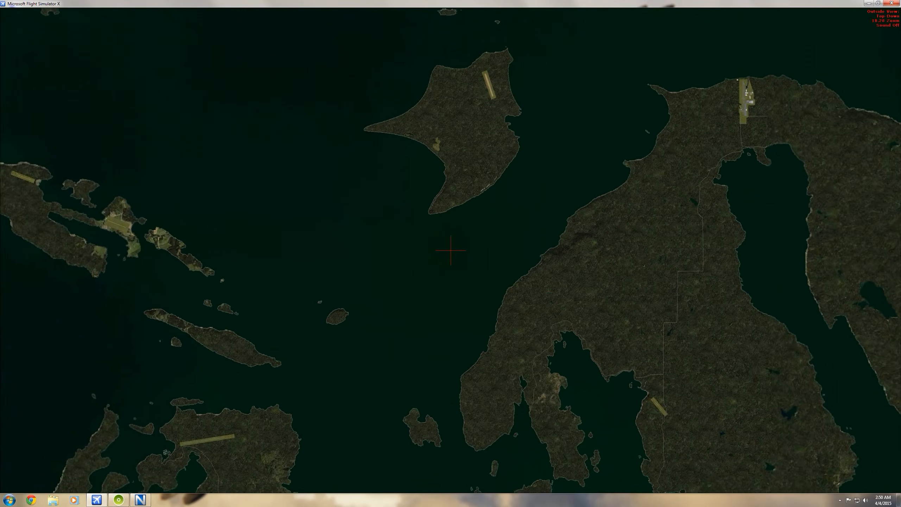
pyautogui.press('-')
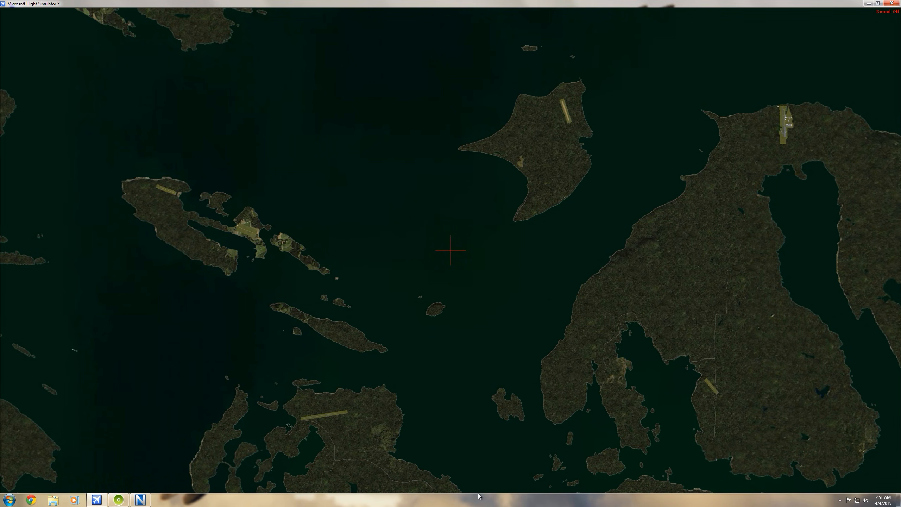
# Switch to the virtual cockpit and look around over the left wing, down at the water through the side window and back toward the instruments
pyautogui.press('F9')
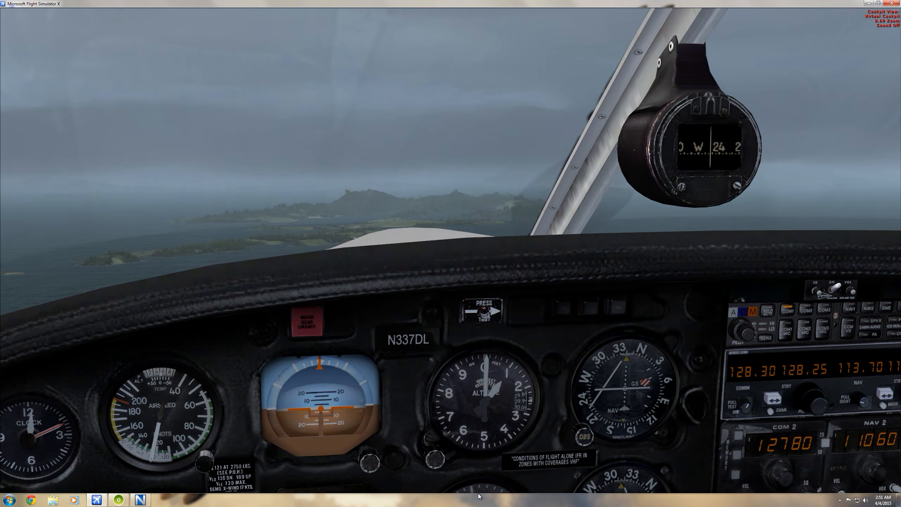
pyautogui.press('shift+KP_4')
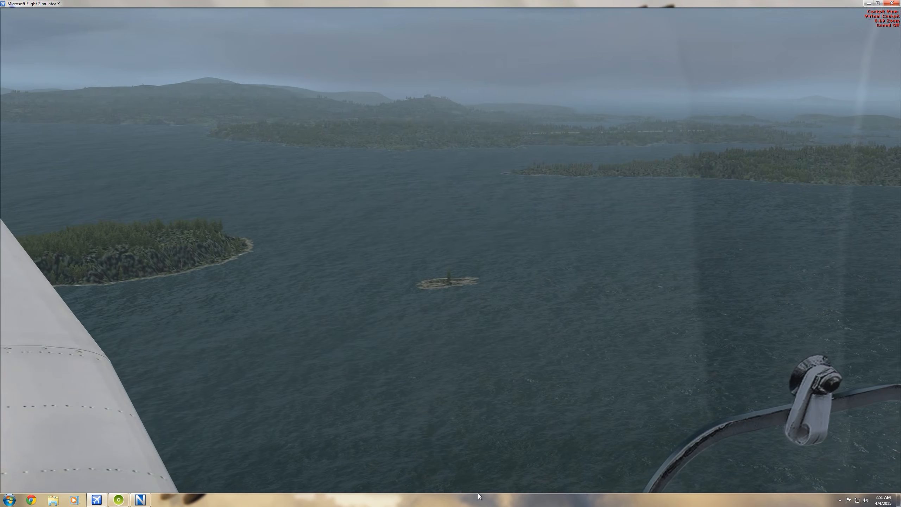
pyautogui.press('shift+KP_4')
pyautogui.press('shift+KP_4')
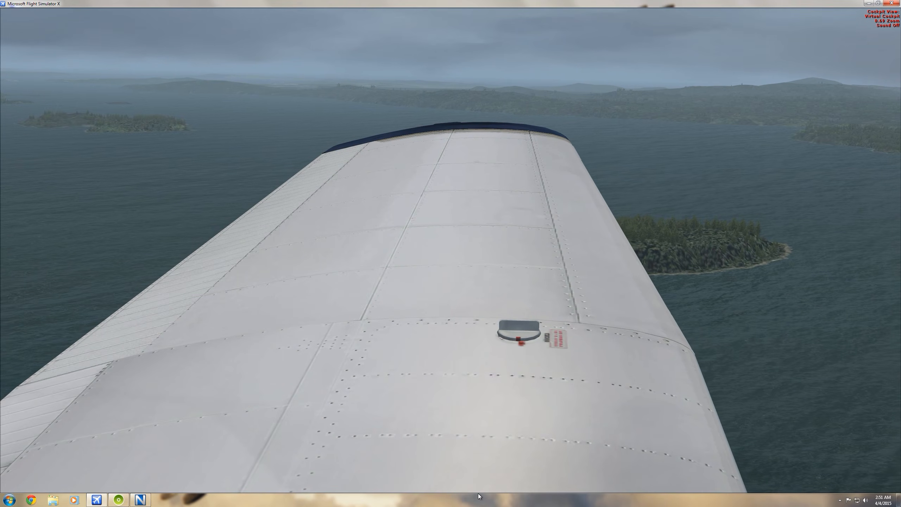
pyautogui.press('shift+KP_6')
pyautogui.press('shift+KP_6')
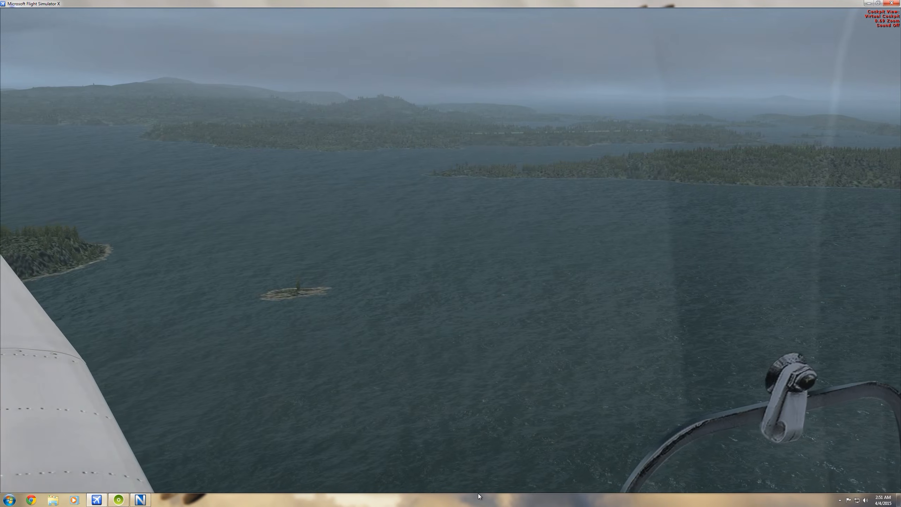
pyautogui.press('shift+KP_6')
pyautogui.press('shift+KP_2')
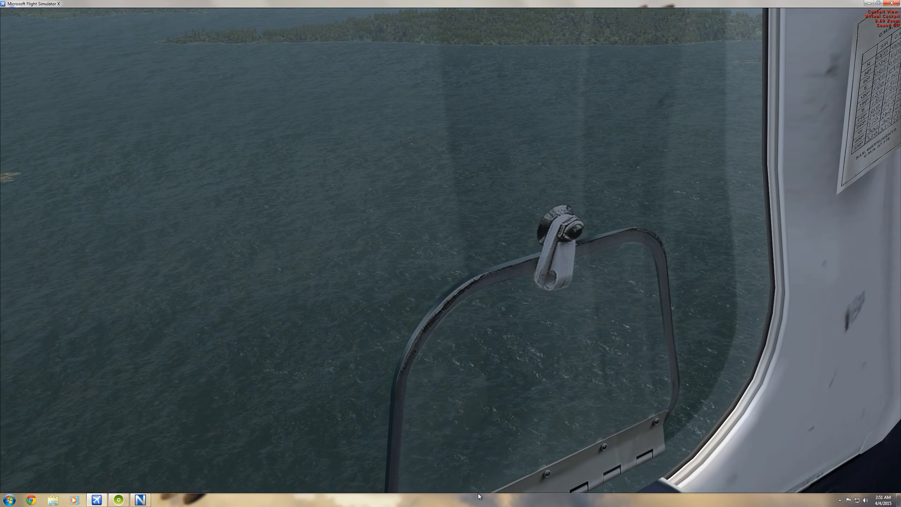
pyautogui.press('shift+KP_8')
pyautogui.press('shift+KP_6')
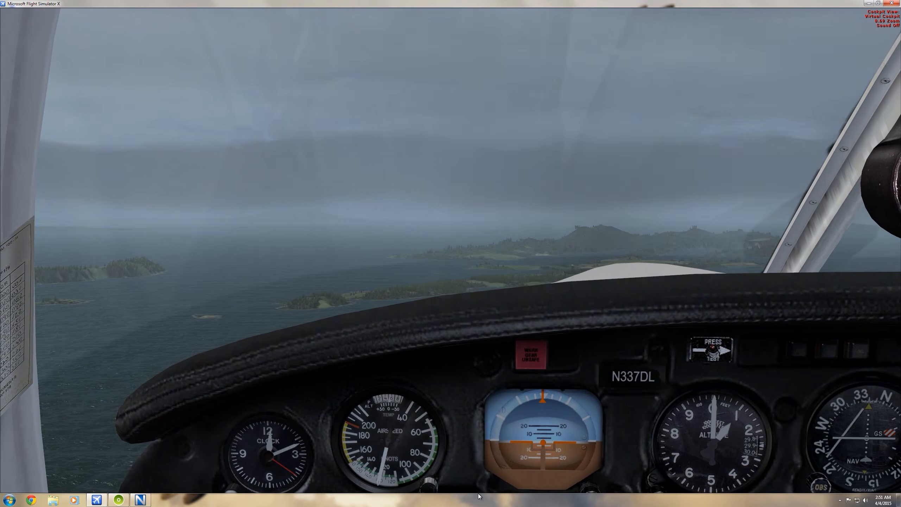